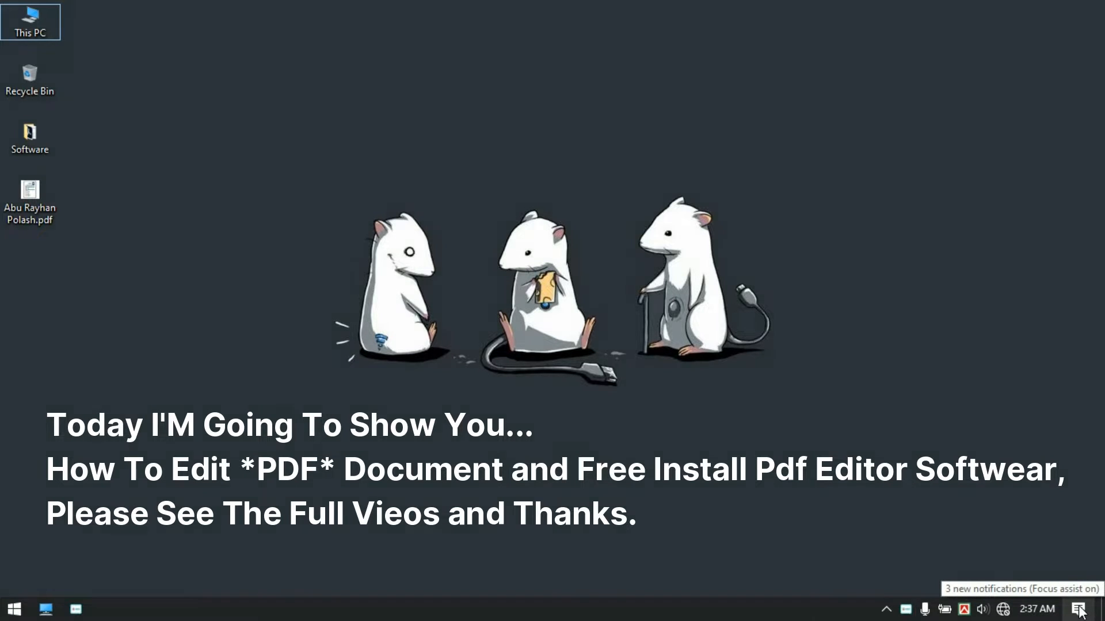
Step: Refresh the desktop, then run the Adobe Acrobat Pro DC installer from the Software folder, accepting the default temp folder
{"action": "right_click", "coordinate": [813, 111]}
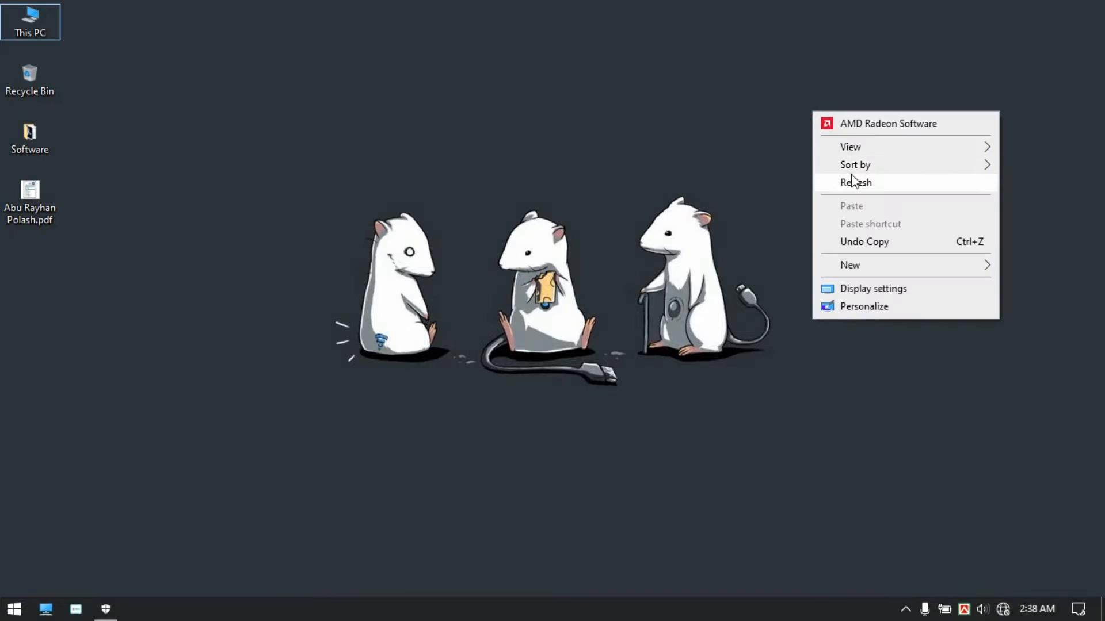
{"action": "left_click", "coordinate": [851, 180]}
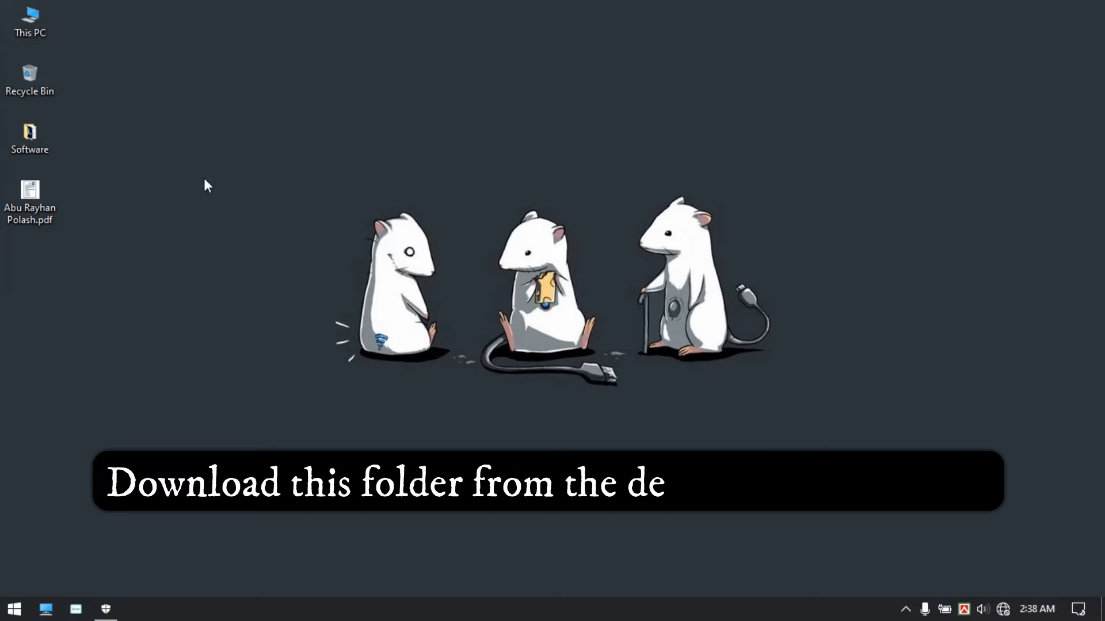
{"action": "double_click", "coordinate": [28, 152]}
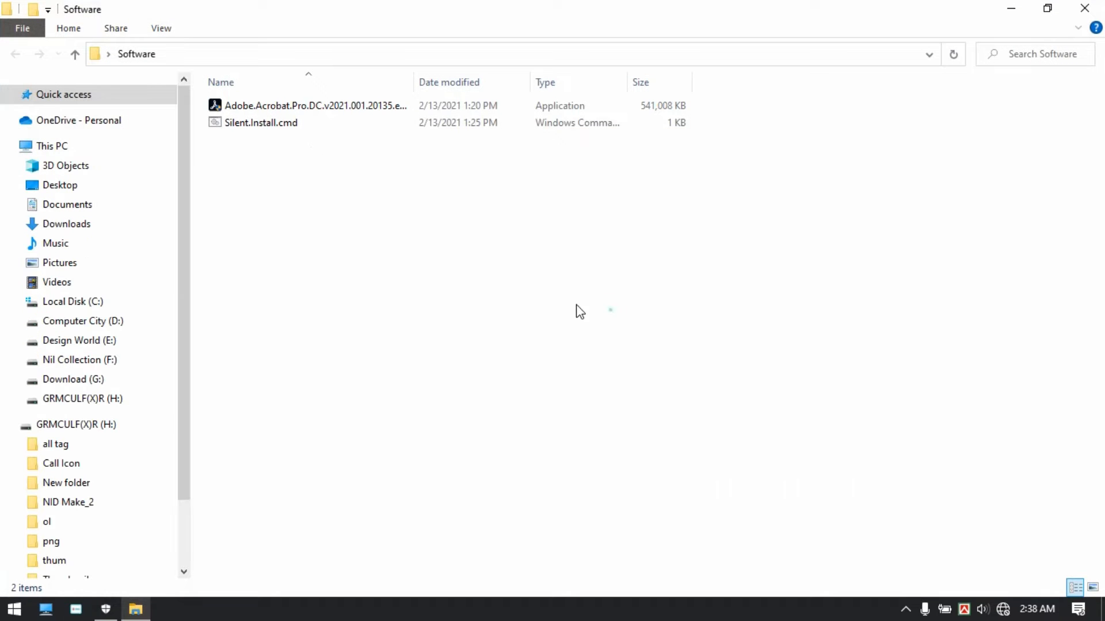
{"action": "double_click", "coordinate": [273, 108]}
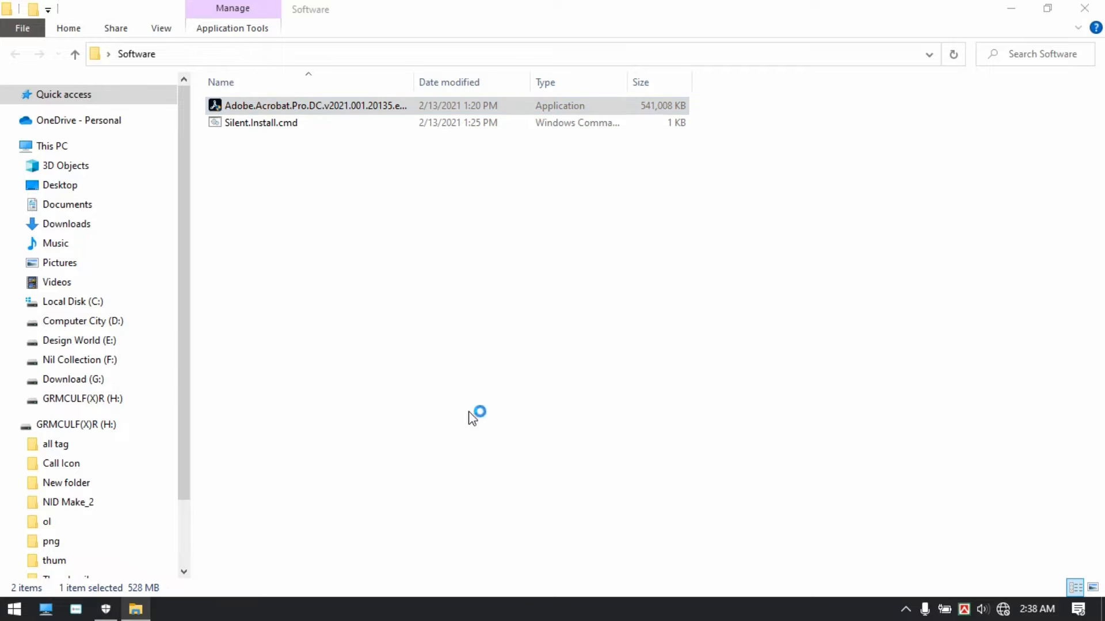
{"action": "left_click", "coordinate": [522, 353]}
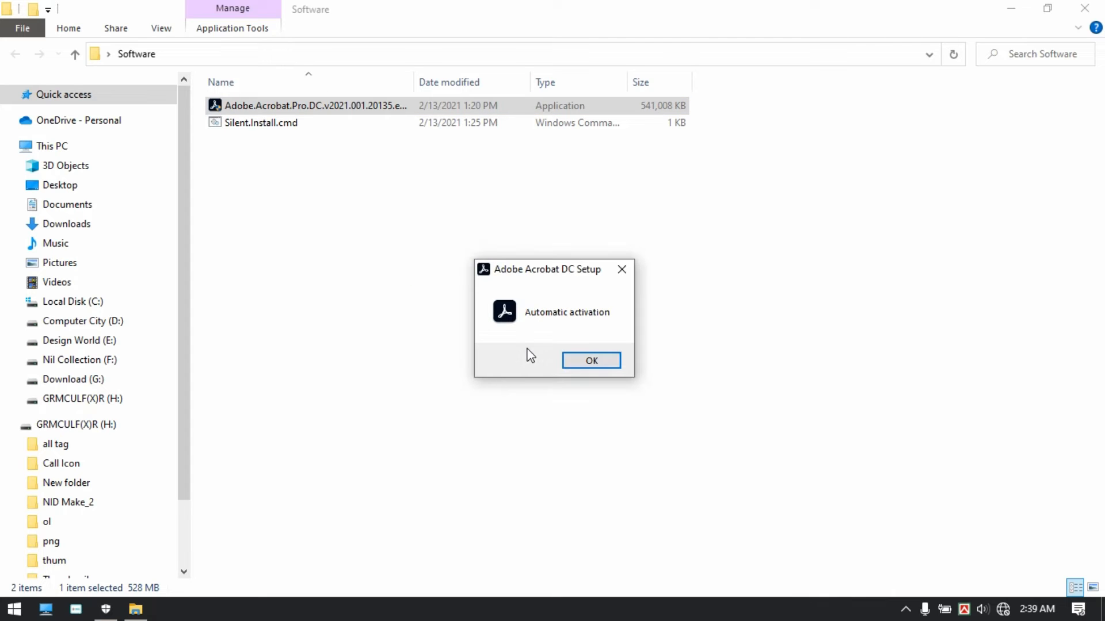
Step: Confirm automatic activation, install Adobe Acrobat DC through to Finish, and close the Software folder
{"action": "left_click", "coordinate": [599, 361]}
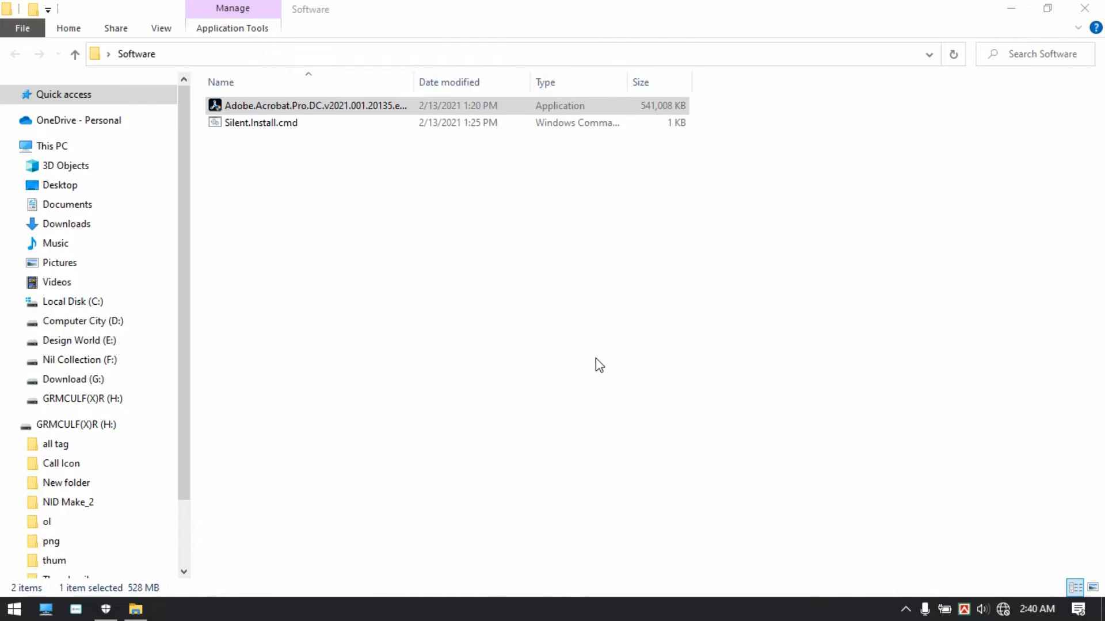
{"action": "left_click", "coordinate": [679, 435]}
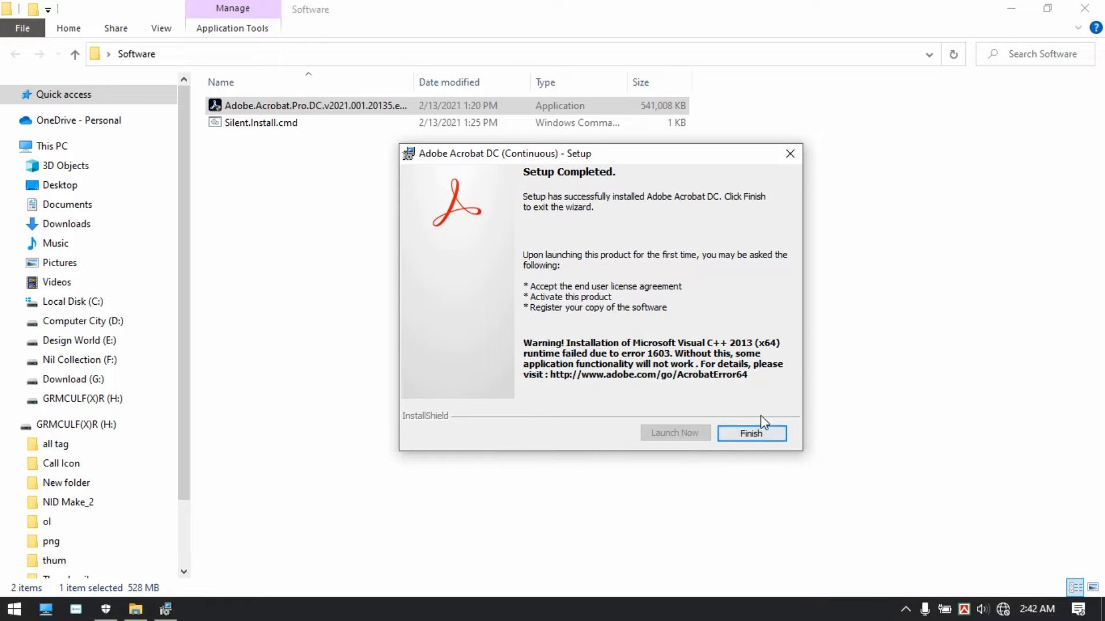
{"action": "left_click", "coordinate": [754, 433]}
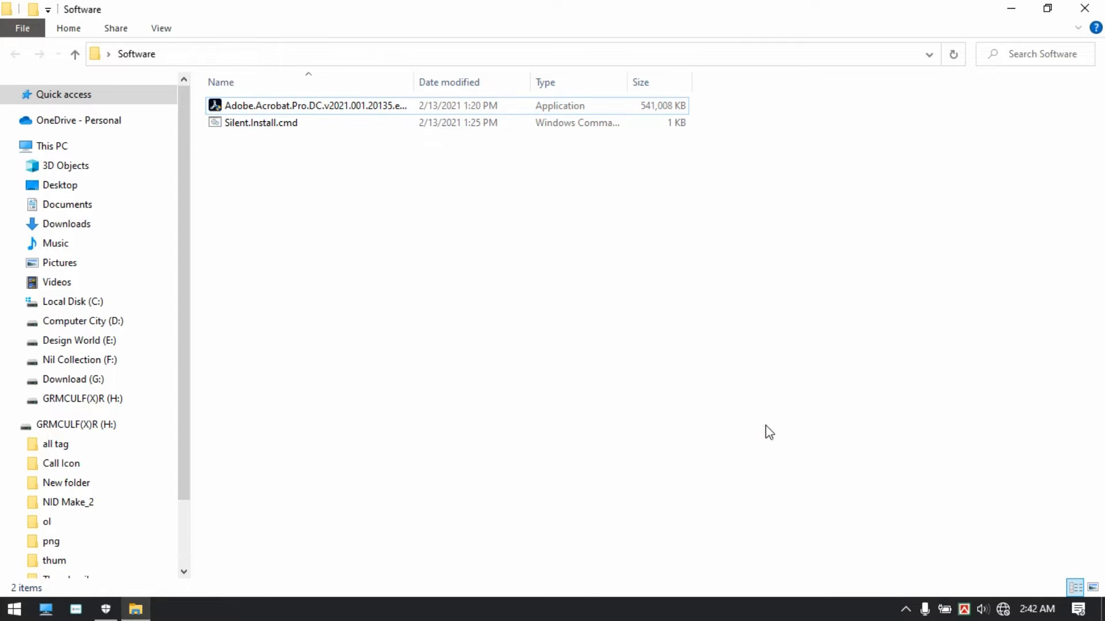
{"action": "left_click", "coordinate": [1097, 13]}
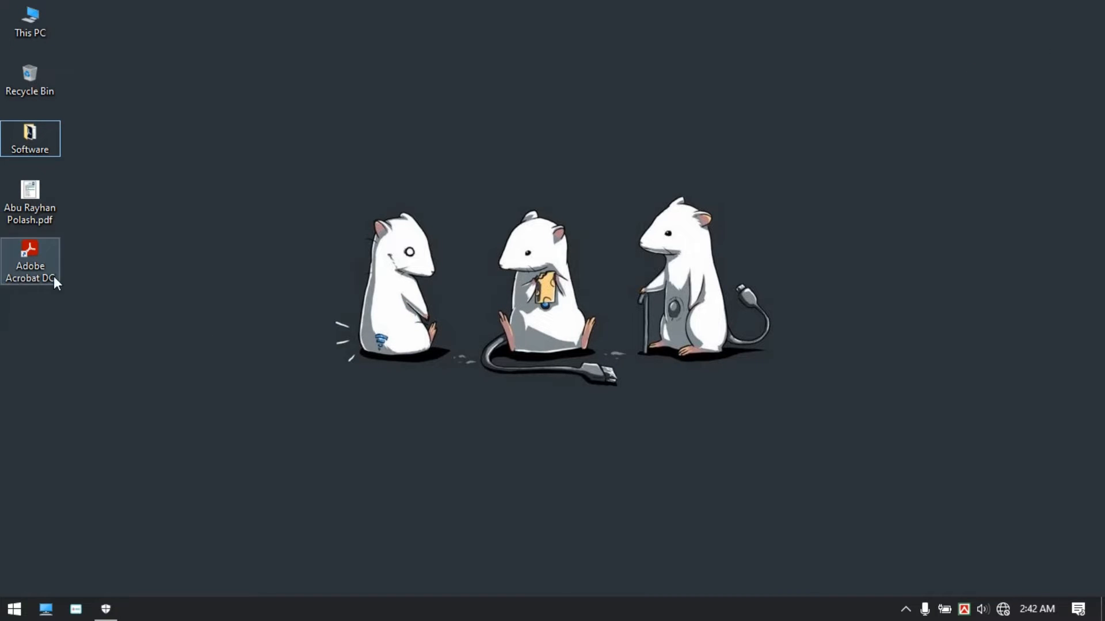
Step: Launch Acrobat DC and open the resume PDF from the Desktop with the Edit PDF tool
{"action": "double_click", "coordinate": [36, 267]}
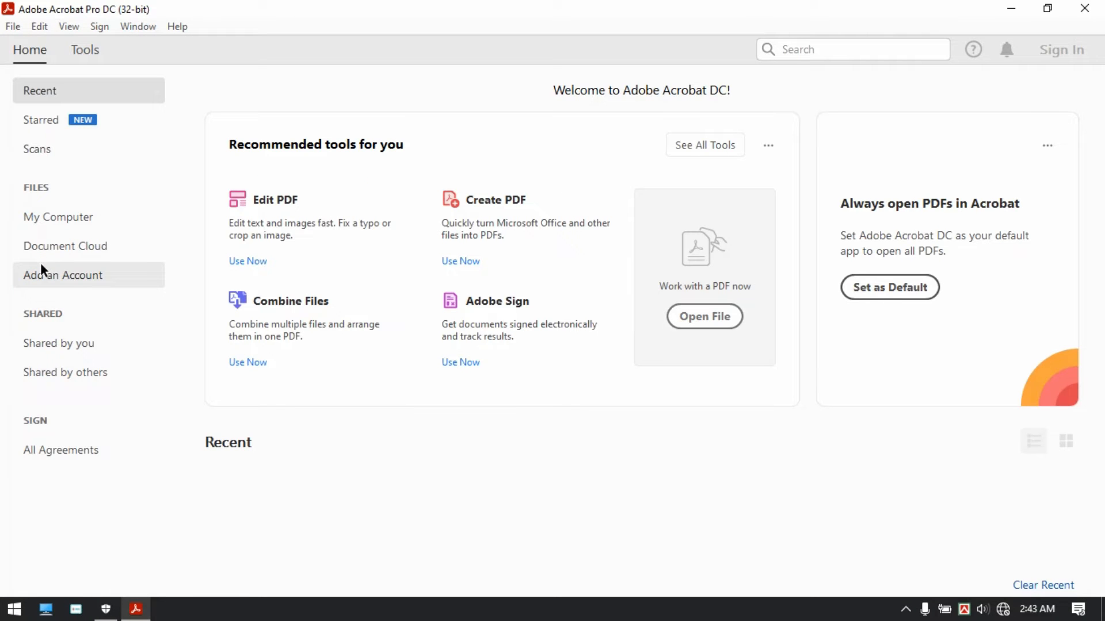
{"action": "left_click", "coordinate": [237, 262]}
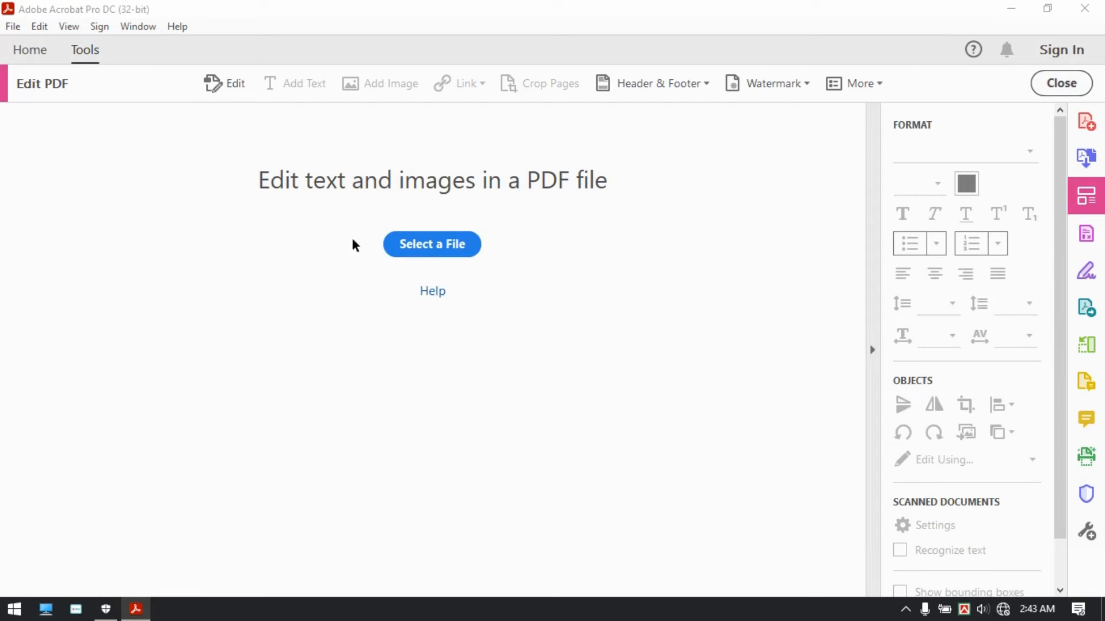
{"action": "left_click", "coordinate": [431, 247]}
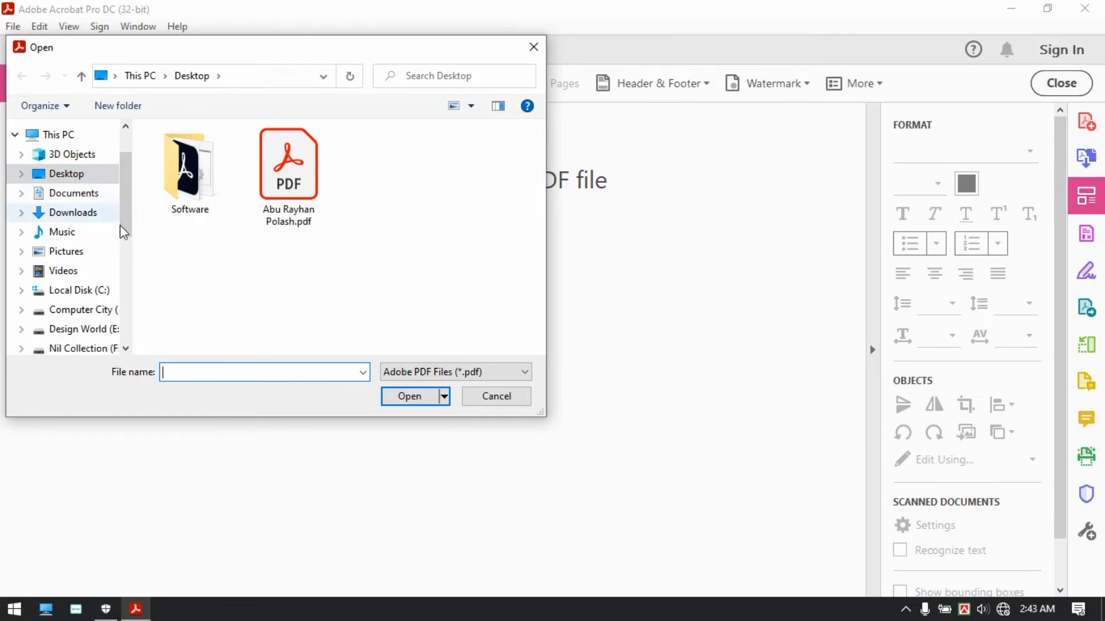
{"action": "left_click", "coordinate": [95, 171]}
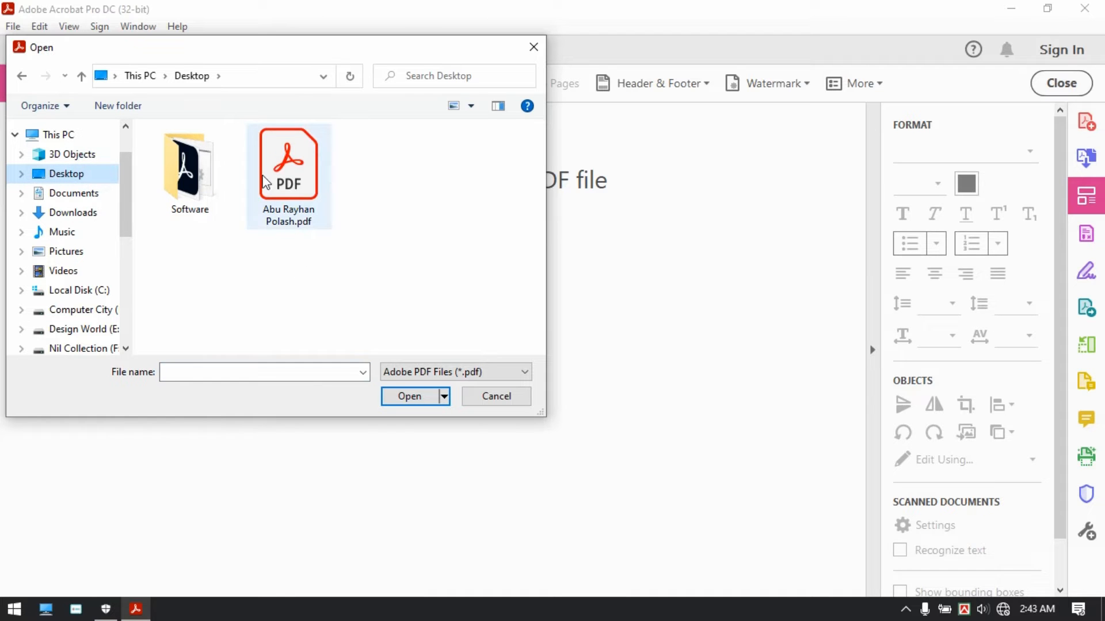
{"action": "double_click", "coordinate": [303, 168]}
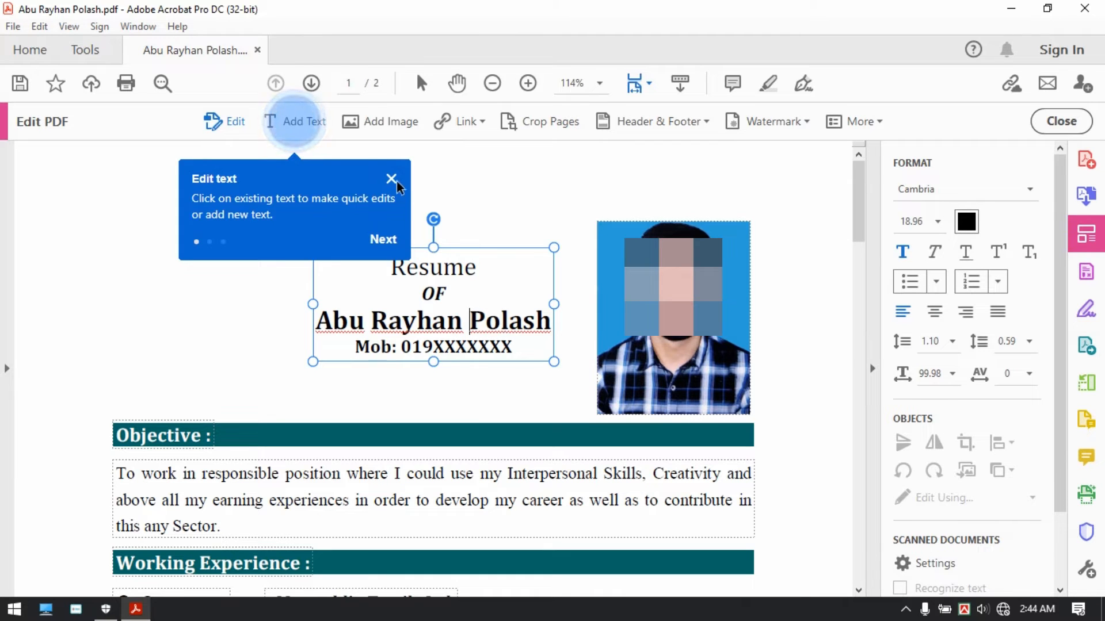
Step: Replace the header name line with the new applicant's name and centre-align it
{"action": "left_click", "coordinate": [391, 179]}
{"action": "left_click", "coordinate": [403, 323]}
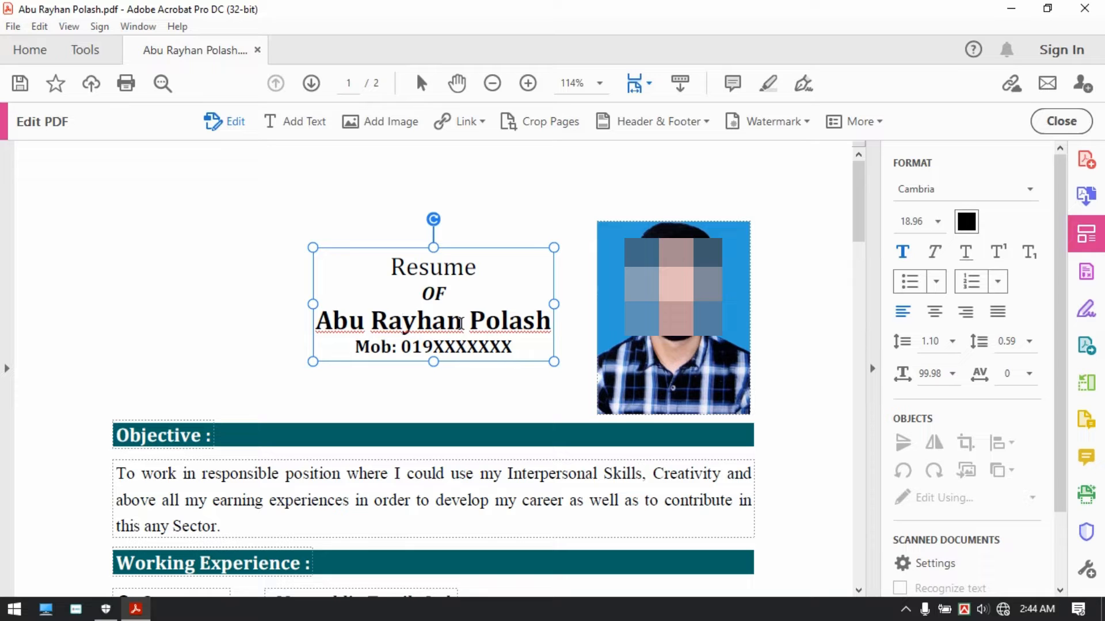
{"action": "left_click", "coordinate": [431, 324]}
{"action": "key", "text": "shift+End"}
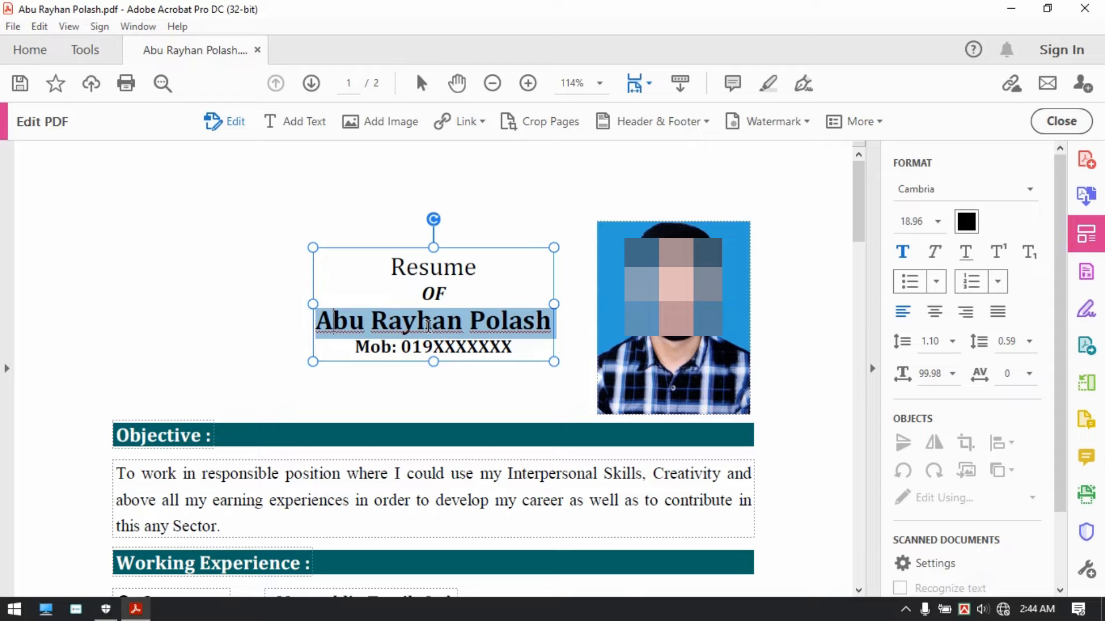
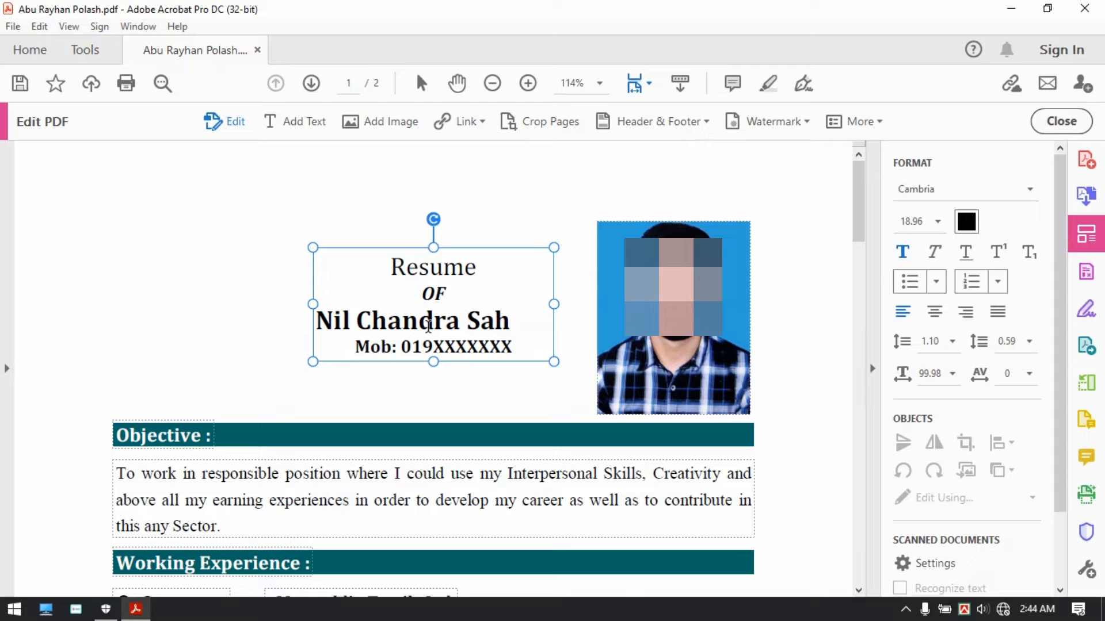
{"action": "left_click", "coordinate": [933, 314]}
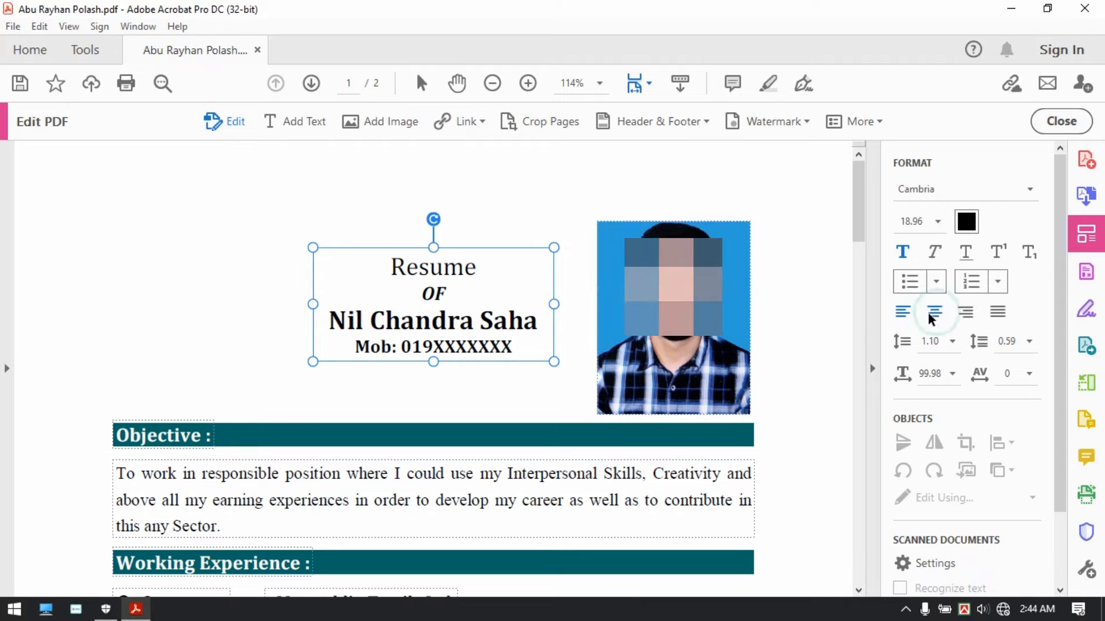
{"action": "left_click", "coordinate": [417, 376]}
Step: Try retyping the first Working Experience company name, then undo the attempt
{"action": "scroll", "coordinate": [406, 294], "scroll_direction": "down", "scroll_amount": 3}
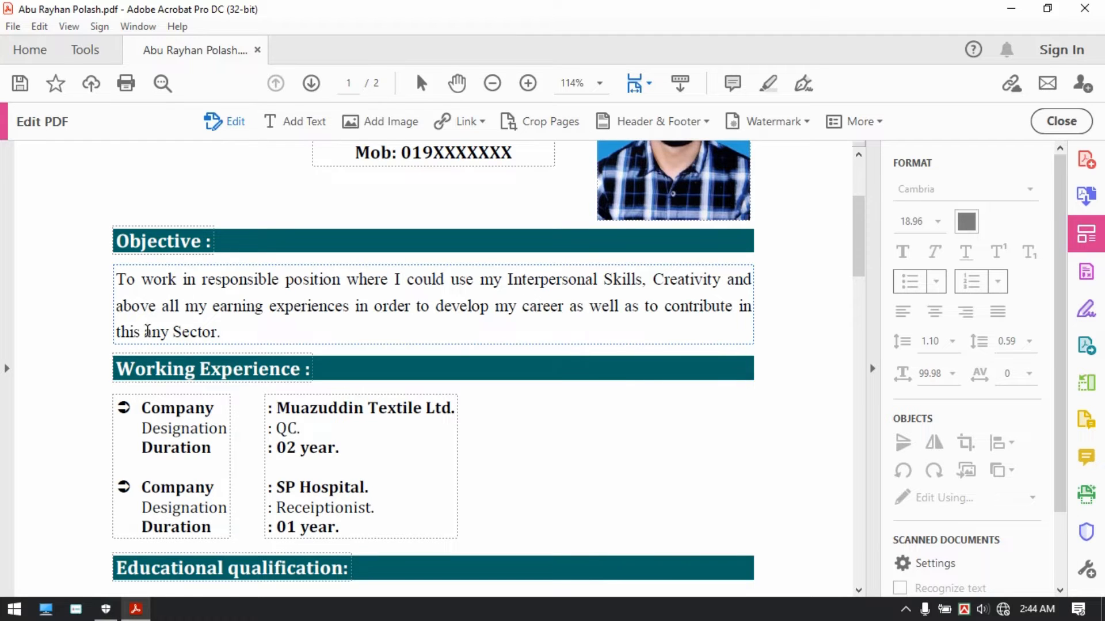
{"action": "scroll", "coordinate": [239, 348], "scroll_direction": "down", "scroll_amount": 2}
{"action": "left_click", "coordinate": [302, 291]}
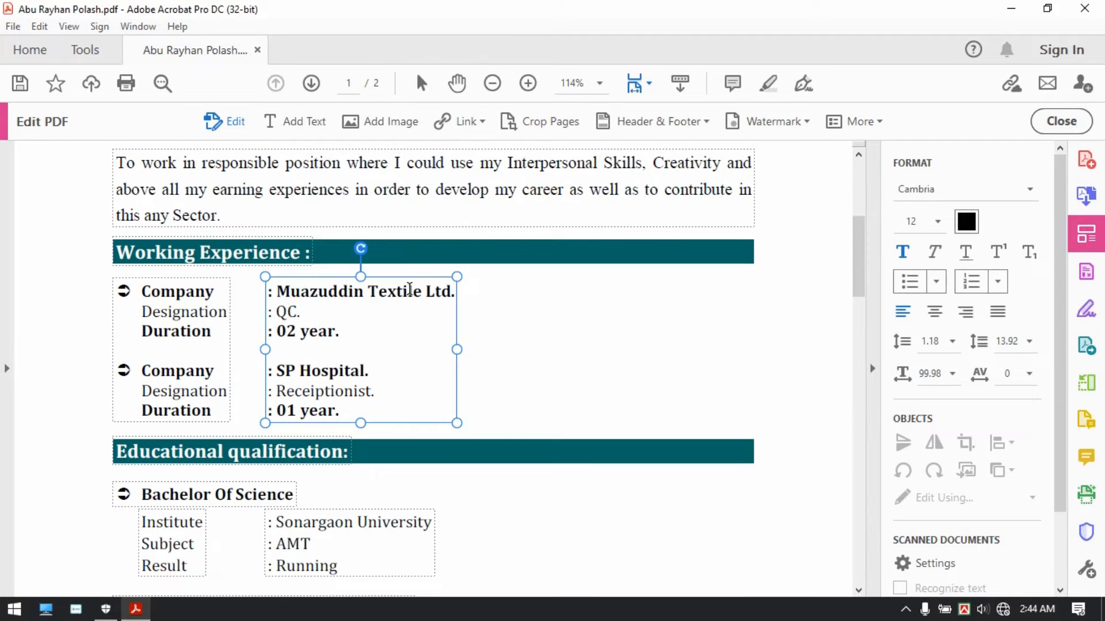
{"action": "key", "text": "End"}
{"action": "key", "text": "shift+Left"}
{"action": "key", "text": "shift+Left"}
{"action": "key", "text": "shift+Left"}
{"action": "key", "text": "shift+Left"}
{"action": "key", "text": "shift+Left"}
{"action": "key", "text": "shift+Left"}
{"action": "key", "text": "shift+Left"}
{"action": "key", "text": "shift+Left"}
{"action": "key", "text": "shift+Left"}
{"action": "key", "text": "shift+Left"}
{"action": "key", "text": "shift+Left"}
{"action": "key", "text": "shift+Left"}
{"action": "key", "text": "shift+Left"}
{"action": "key", "text": "shift+Left"}
{"action": "key", "text": "shift+Left"}
{"action": "key", "text": "shift+Left"}
{"action": "key", "text": "shift+Left"}
{"action": "key", "text": "shift+Left"}
{"action": "key", "text": "shift+Left"}
{"action": "key", "text": "shift+Left"}
{"action": "key", "text": "shift+Right"}
{"action": "key", "text": "shift+Right"}
{"action": "type", "text": "Ma"}
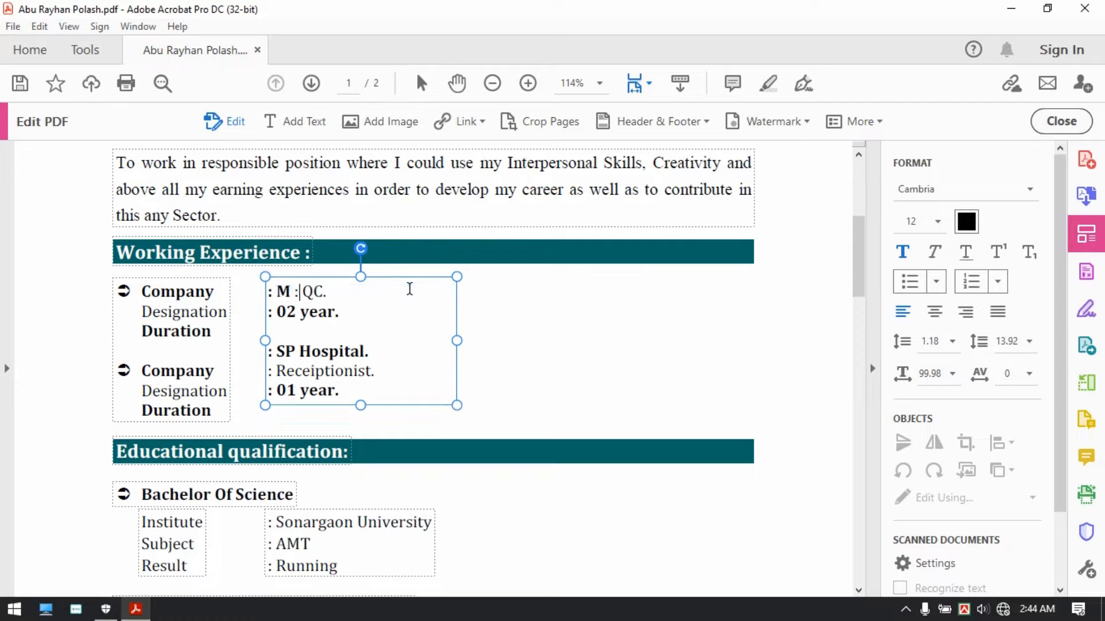
{"action": "type", "text": "a Com "}
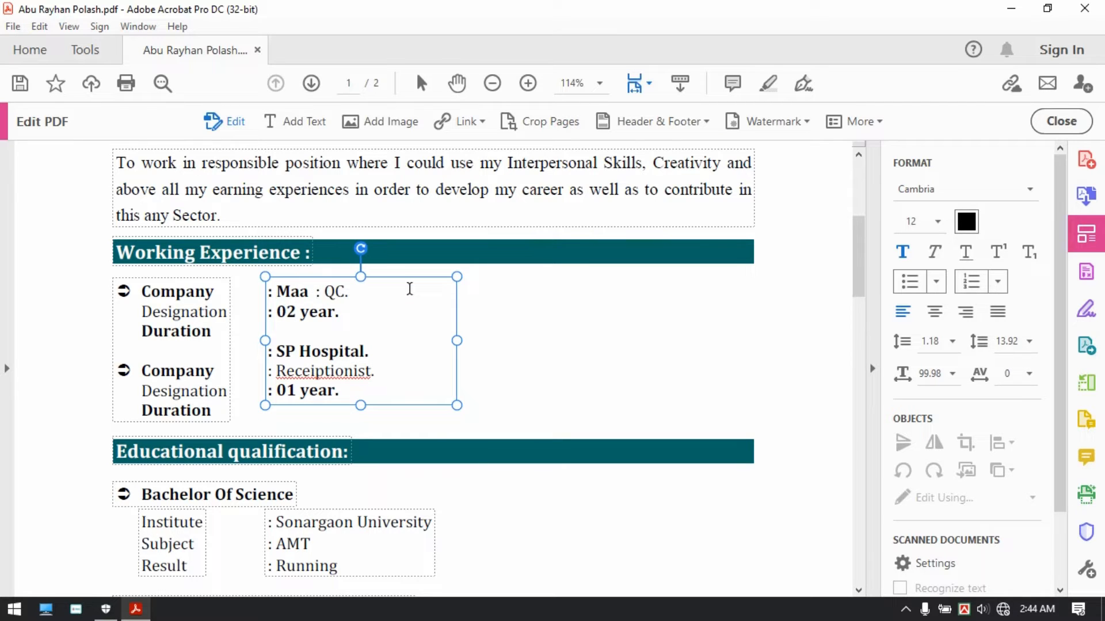
{"action": "type", "text": "puter"}
{"action": "key", "text": "Return"}
{"action": "key", "text": "Return"}
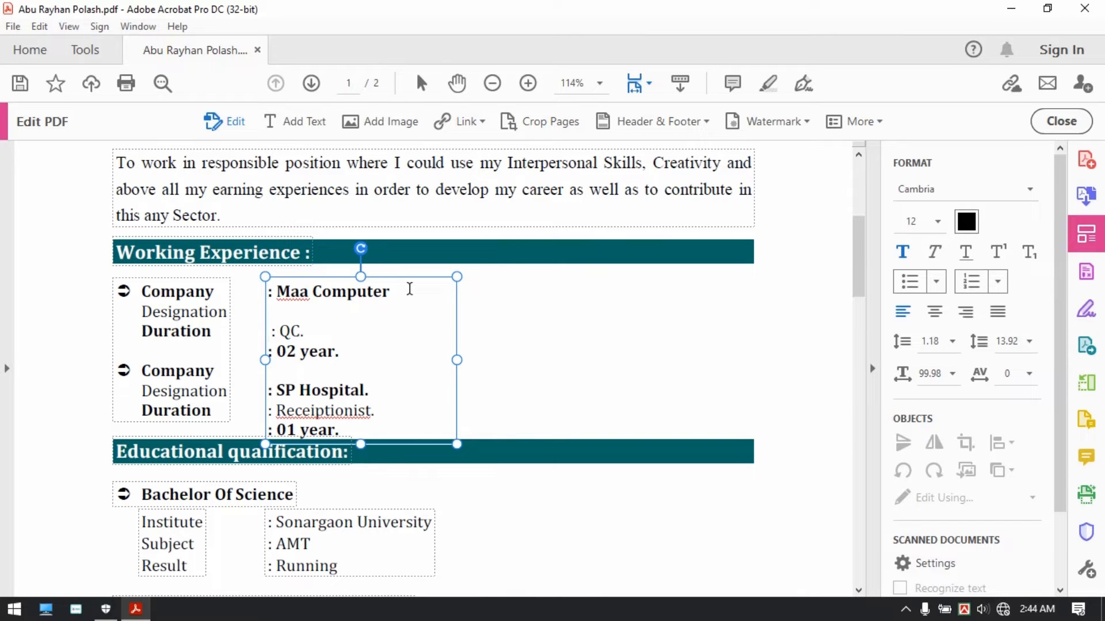
{"action": "key", "text": "Delete"}
{"action": "key", "text": "Delete"}
{"action": "key", "text": "Return"}
{"action": "key", "text": "Return"}
{"action": "key", "text": "Delete"}
{"action": "key", "text": "Delete"}
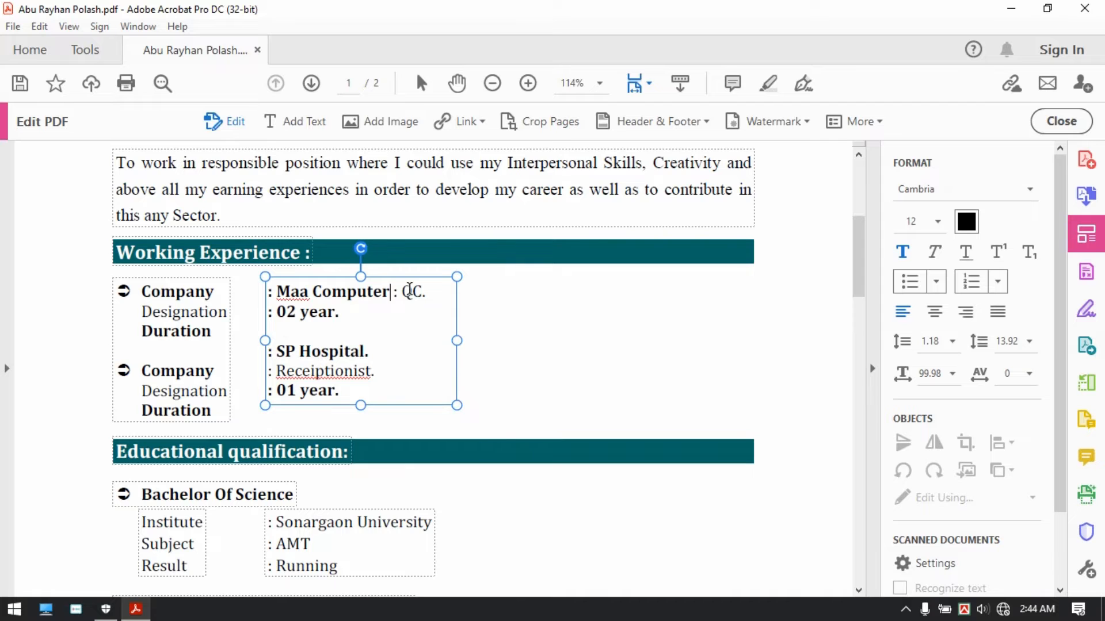
{"action": "key", "text": "Return"}
{"action": "key", "text": "Return"}
{"action": "key", "text": "Delete"}
{"action": "key", "text": "Delete"}
{"action": "key", "text": "BackSpace"}
{"action": "key", "text": "BackSpace"}
{"action": "key", "text": "BackSpace"}
{"action": "key", "text": "BackSpace"}
{"action": "key", "text": "BackSpace"}
{"action": "key", "text": "BackSpace"}
{"action": "key", "text": "BackSpace"}
{"action": "key", "text": "BackSpace"}
{"action": "key", "text": "BackSpace"}
{"action": "key", "text": "BackSpace"}
{"action": "key", "text": "ctrl+z"}
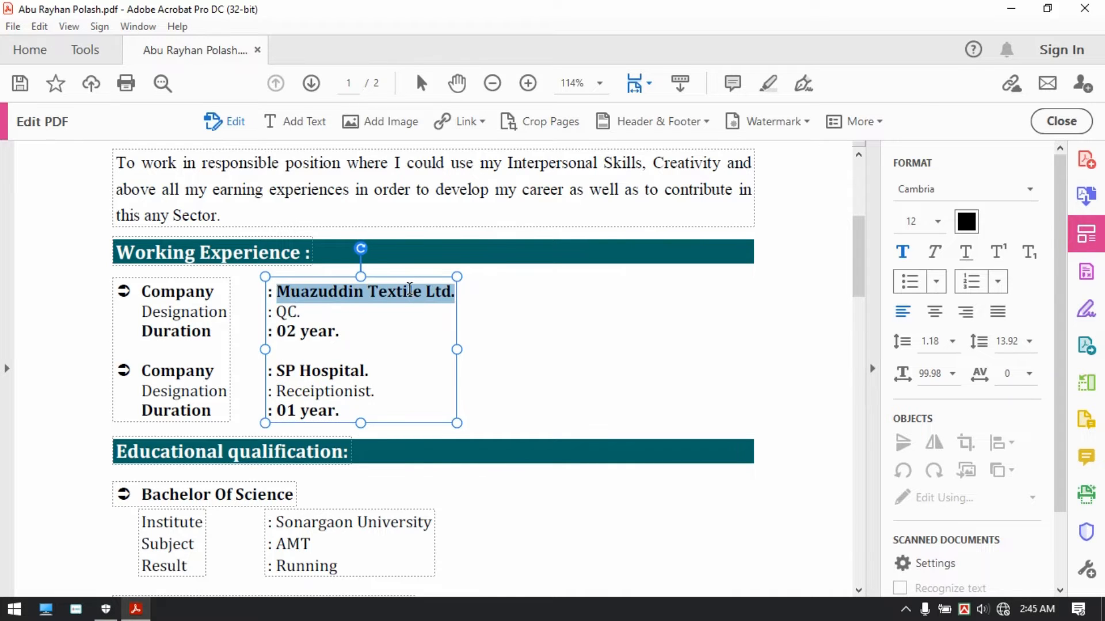
Step: Replace the first company name with Maa Computer, keeping the final period
{"action": "left_click", "coordinate": [410, 289]}
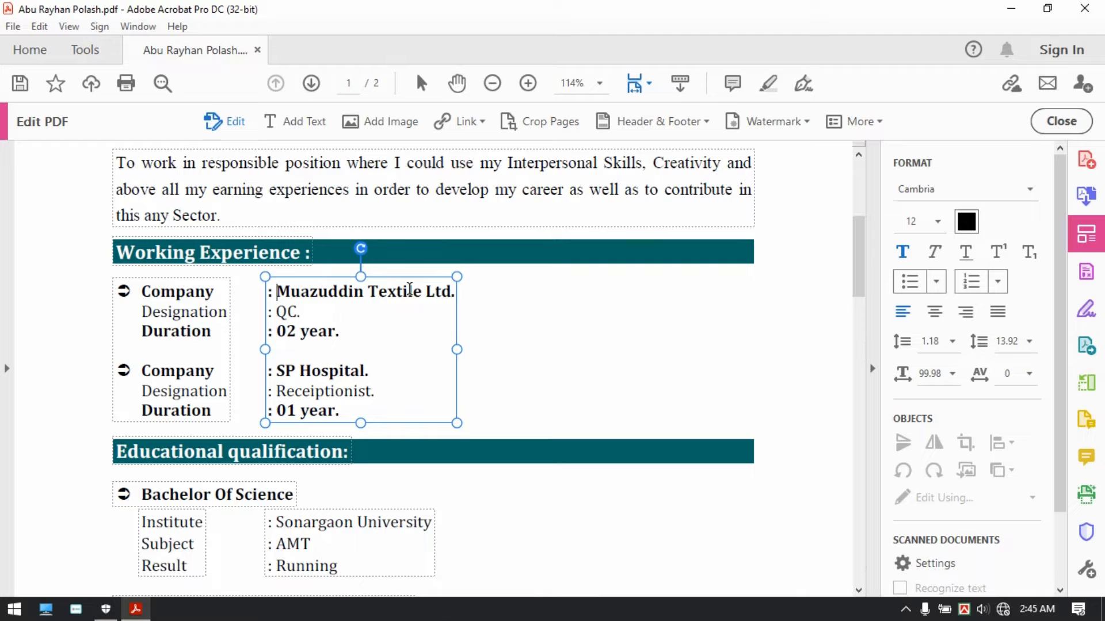
{"action": "key", "text": "shift+End"}
{"action": "key", "text": "shift+Left"}
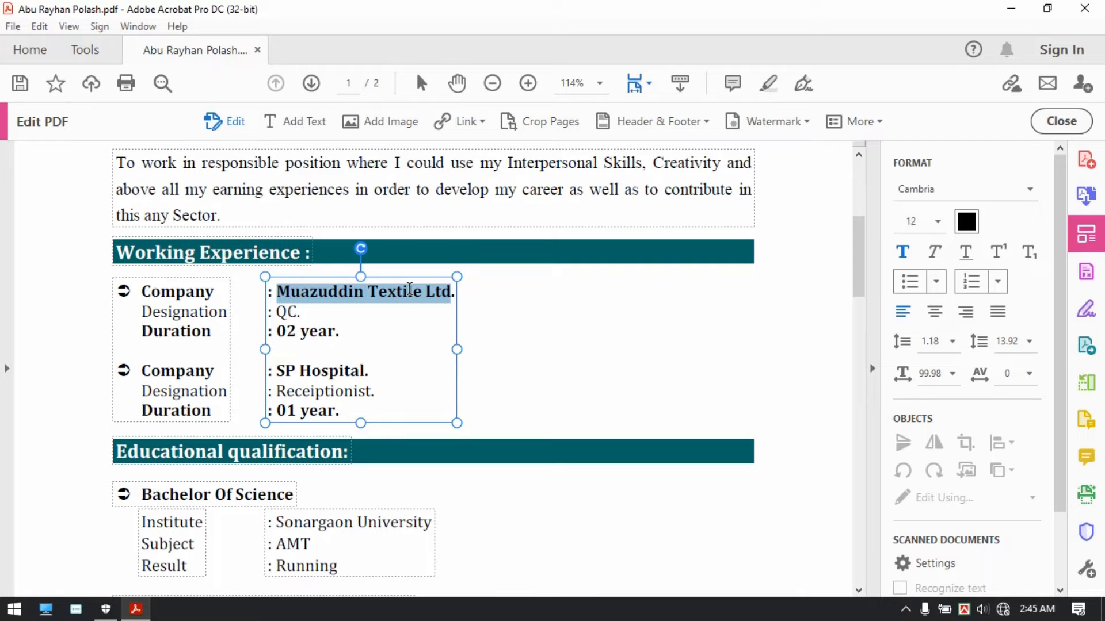
{"action": "type", "text": "Ma"}
{"action": "key", "text": "ctrl+z"}
{"action": "key", "text": "Left"}
{"action": "key", "text": "Delete"}
{"action": "key", "text": "Delete"}
{"action": "key", "text": "Delete"}
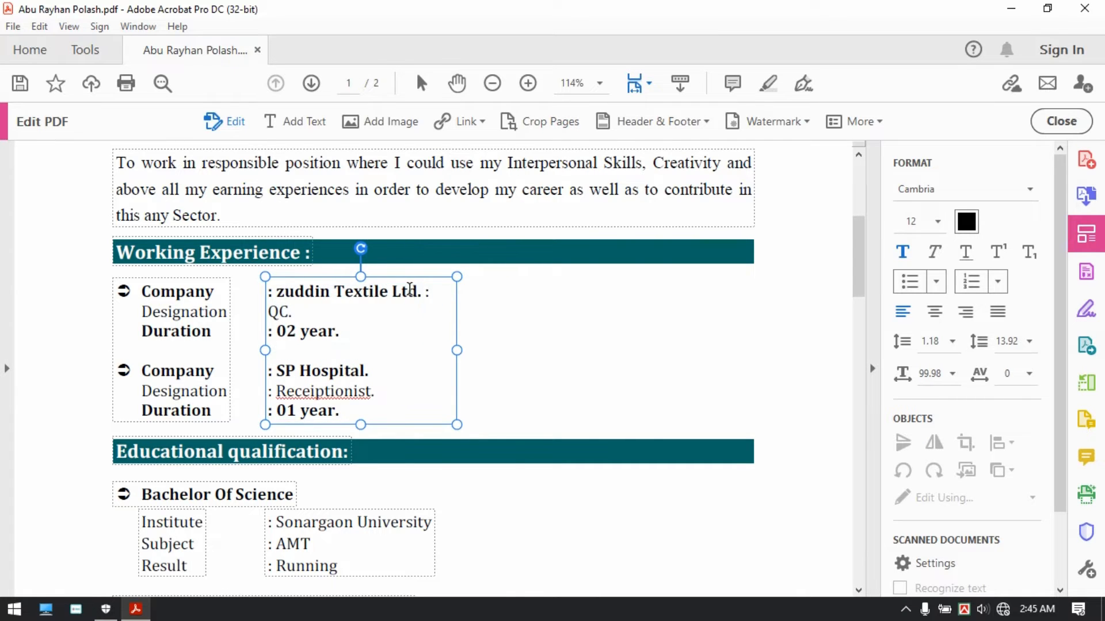
{"action": "key", "text": "shift+Right"}
{"action": "key", "text": "shift+Right"}
{"action": "key", "text": "shift+Right"}
{"action": "key", "text": "shift+Right"}
{"action": "key", "text": "shift+Right"}
{"action": "key", "text": "shift+Right"}
{"action": "key", "text": "shift+Right"}
{"action": "key", "text": "shift+Right"}
{"action": "key", "text": "shift+Right"}
{"action": "key", "text": "shift+Right"}
{"action": "key", "text": "shift+Right"}
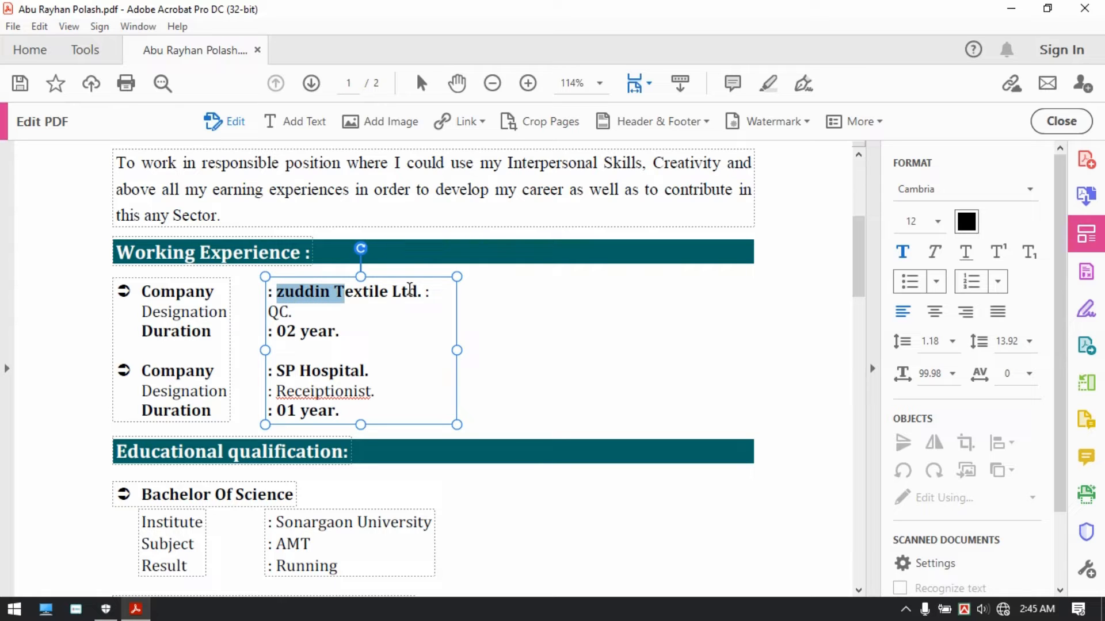
{"action": "key", "text": "shift+Right"}
{"action": "key", "text": "shift+Right"}
{"action": "key", "text": "shift+Right"}
{"action": "key", "text": "shift+Right"}
{"action": "key", "text": "shift+Right"}
{"action": "key", "text": "shift+Right"}
{"action": "key", "text": "shift+Right"}
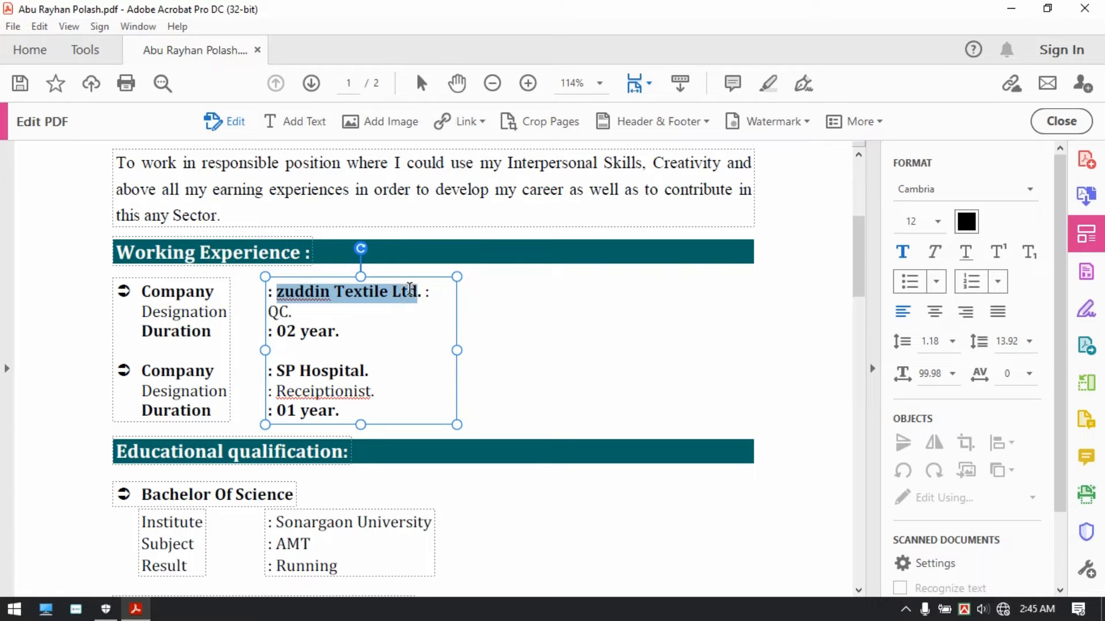
{"action": "type", "text": "Maa C"}
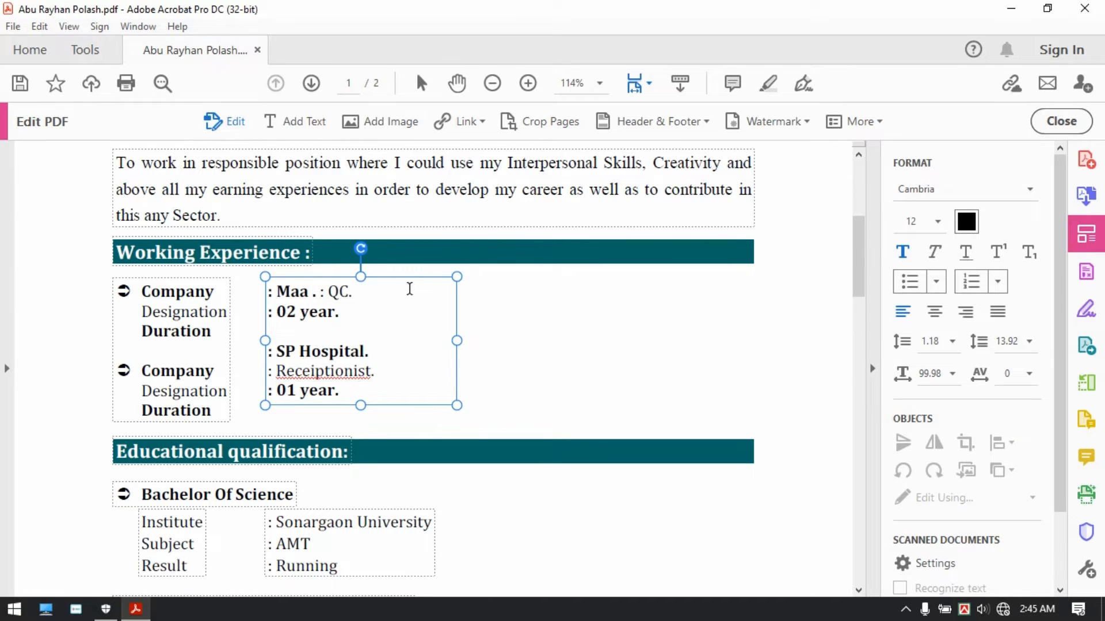
{"action": "type", "text": "omputer"}
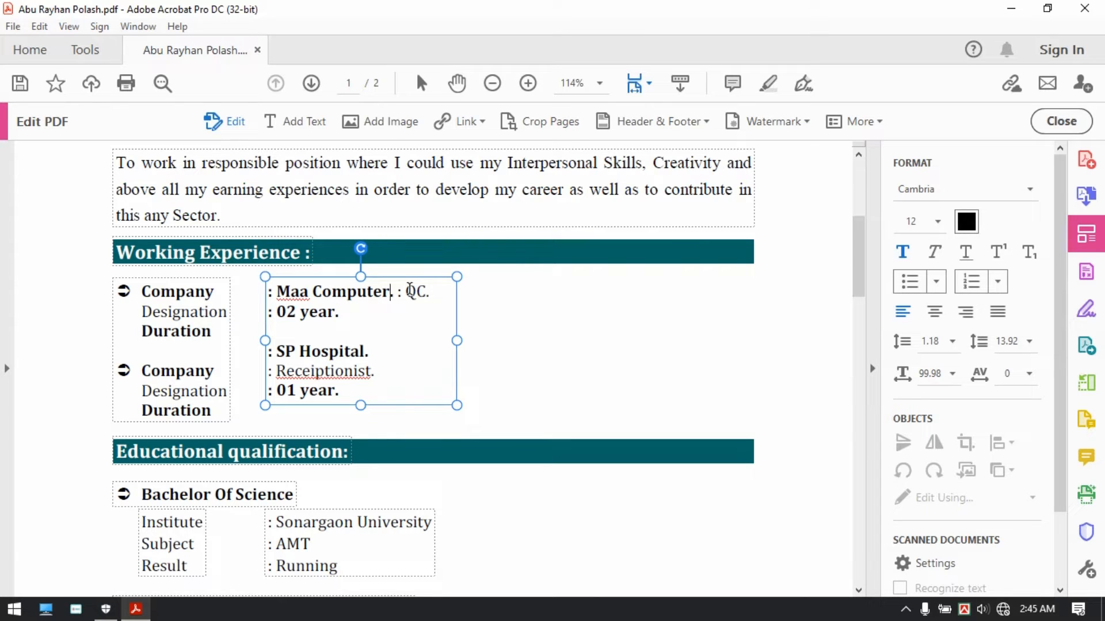
Step: Move the QC. designation onto its own line below Maa Computer and select the whole box
{"action": "key", "text": "Right"}
{"action": "key", "text": "Right"}
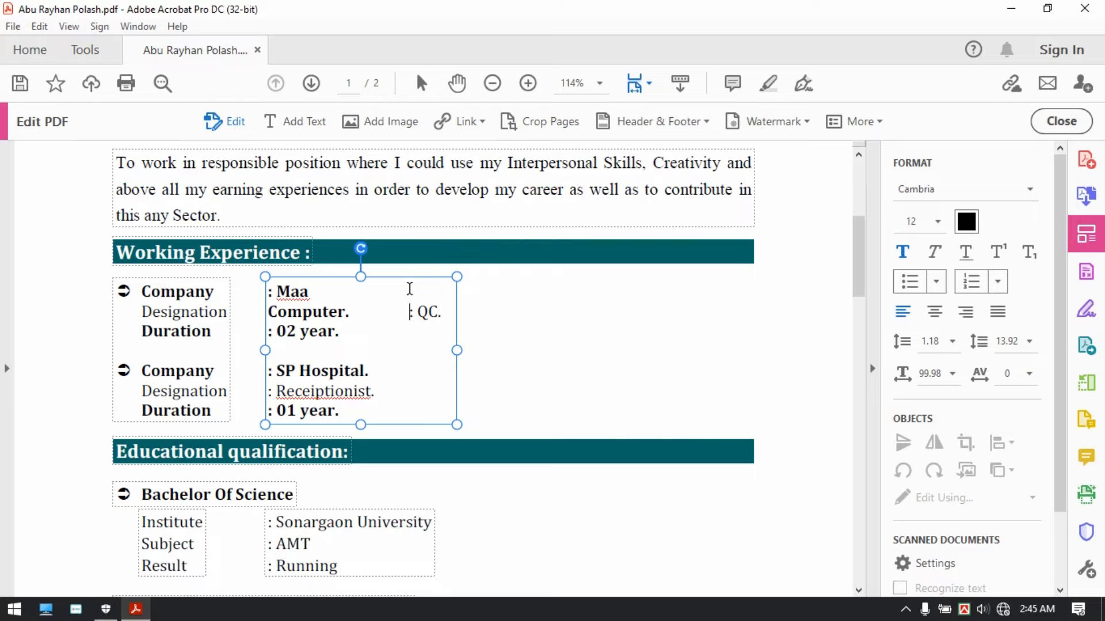
{"action": "key", "text": "BackSpace"}
{"action": "key", "text": "Return"}
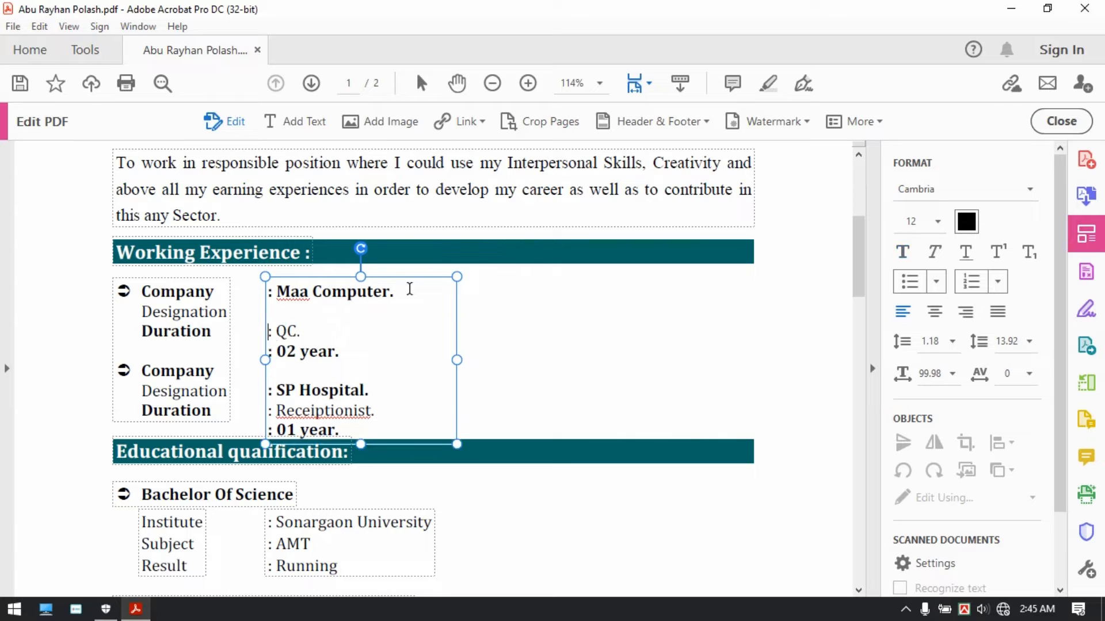
{"action": "key", "text": "Delete"}
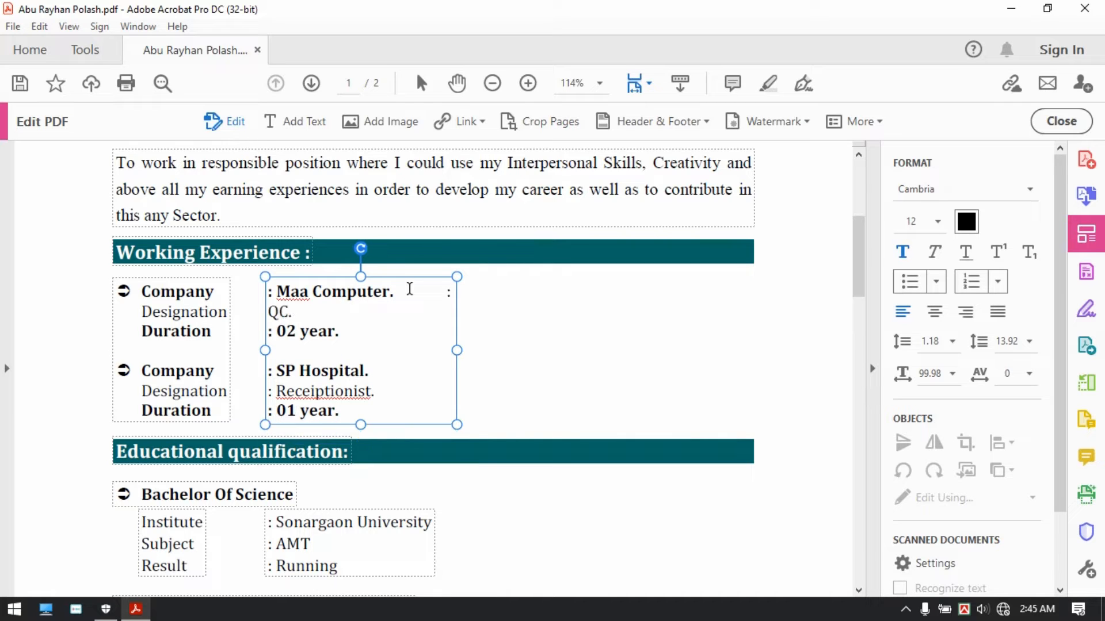
{"action": "key", "text": "BackSpace"}
{"action": "key", "text": "BackSpace"}
{"action": "key", "text": "BackSpace"}
{"action": "key", "text": "BackSpace"}
{"action": "key", "text": "BackSpace"}
{"action": "key", "text": "BackSpace"}
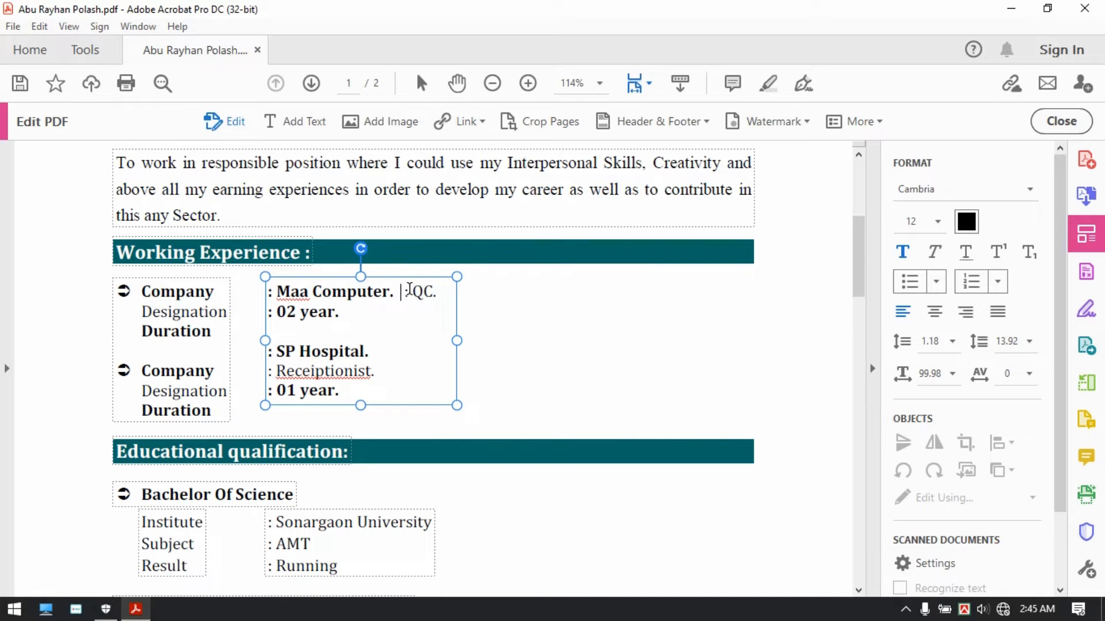
{"action": "key", "text": "Return"}
{"action": "key", "text": "Return"}
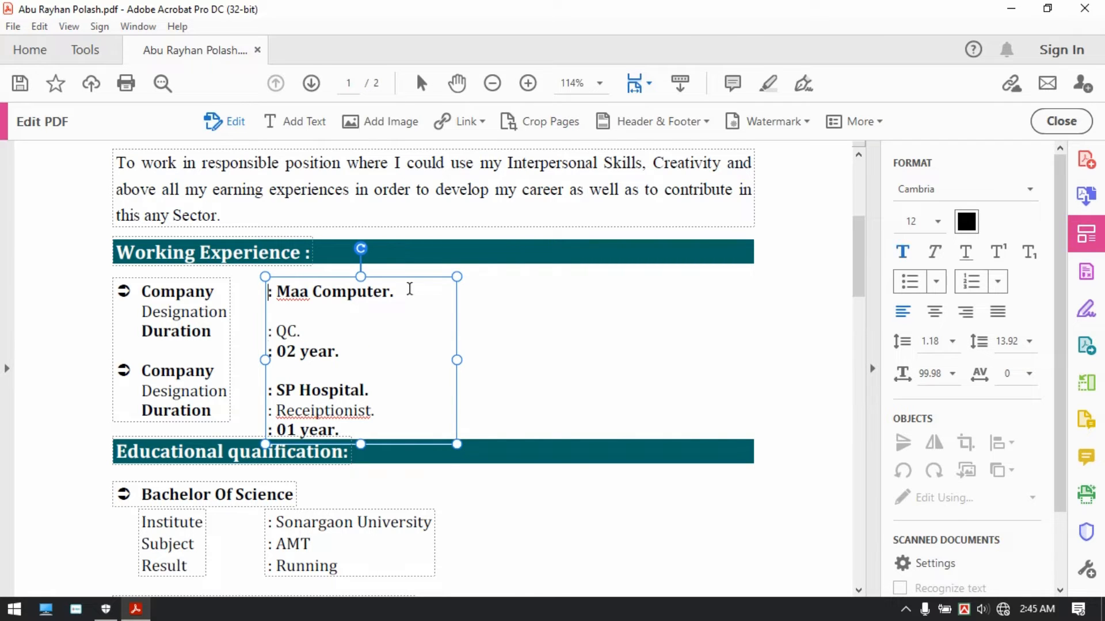
{"action": "key", "text": "ctrl+a"}
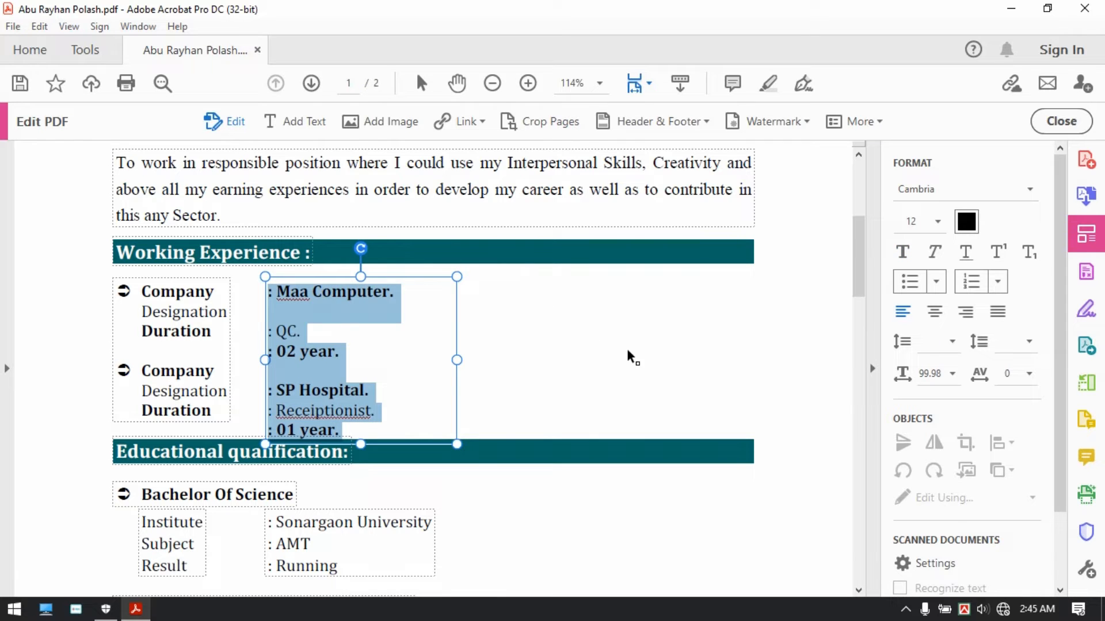
Step: Set paragraph spacing to 0 for the first job's three lines only
{"action": "left_click", "coordinate": [1017, 344]}
{"action": "type", "text": "0"}
{"action": "key", "text": "Return"}
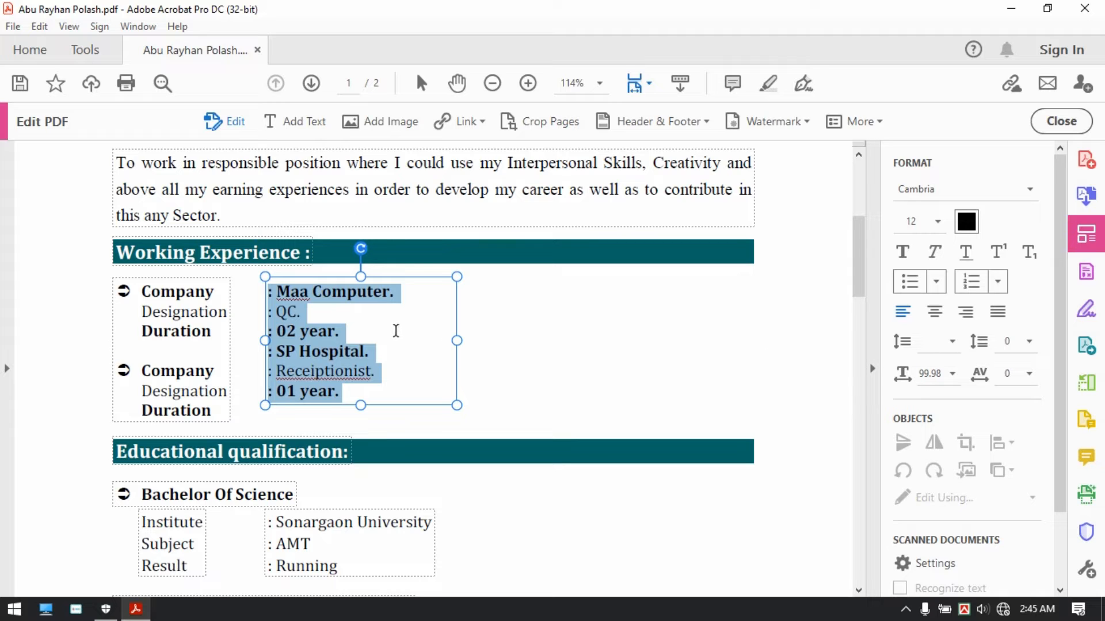
{"action": "key", "text": "ctrl+z"}
{"action": "left_click", "coordinate": [340, 332]}
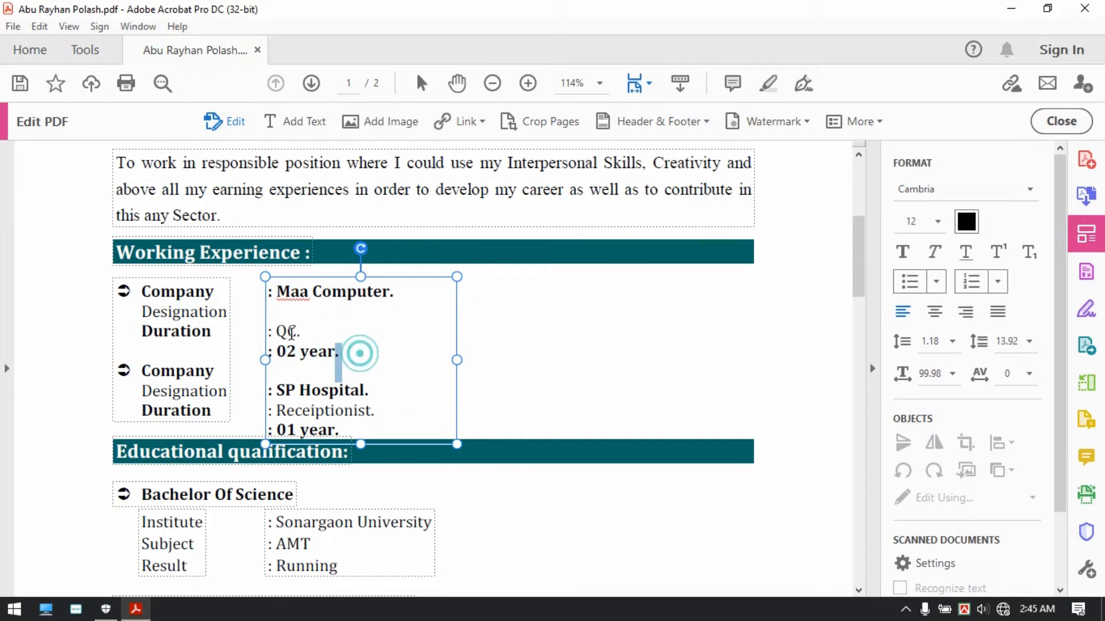
{"action": "left_click_drag", "start_coordinate": [358, 350], "coordinate": [248, 267]}
{"action": "left_click", "coordinate": [1014, 343]}
{"action": "type", "text": "0"}
{"action": "key", "text": "Return"}
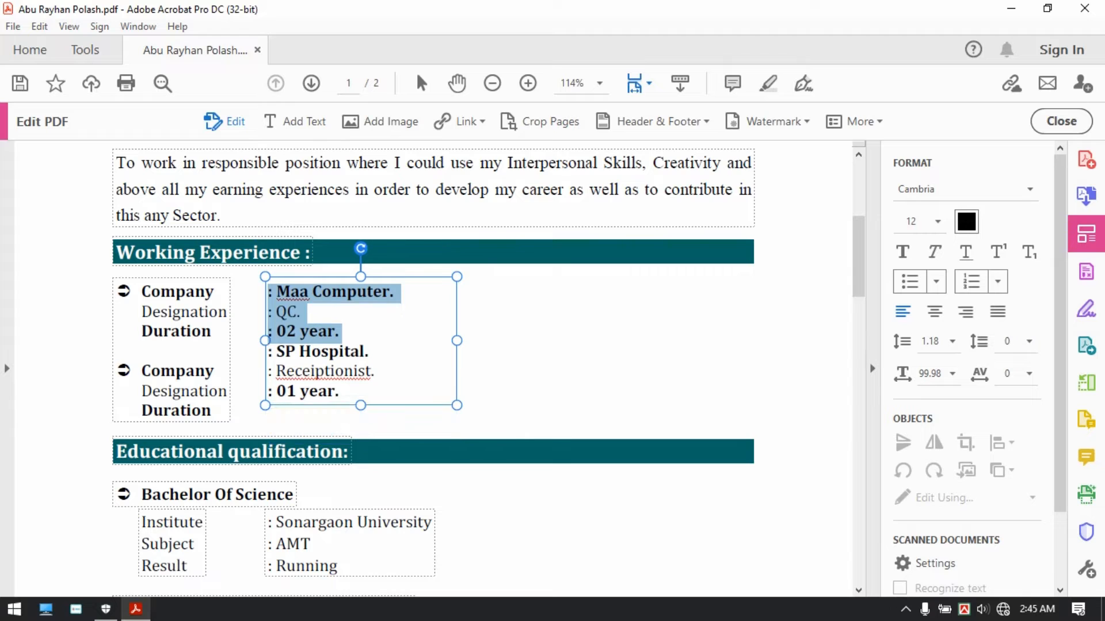
Step: Add a blank line after 02 year. to separate the two jobs
{"action": "left_click", "coordinate": [367, 349]}
{"action": "left_click", "coordinate": [370, 331]}
{"action": "key", "text": "Return"}
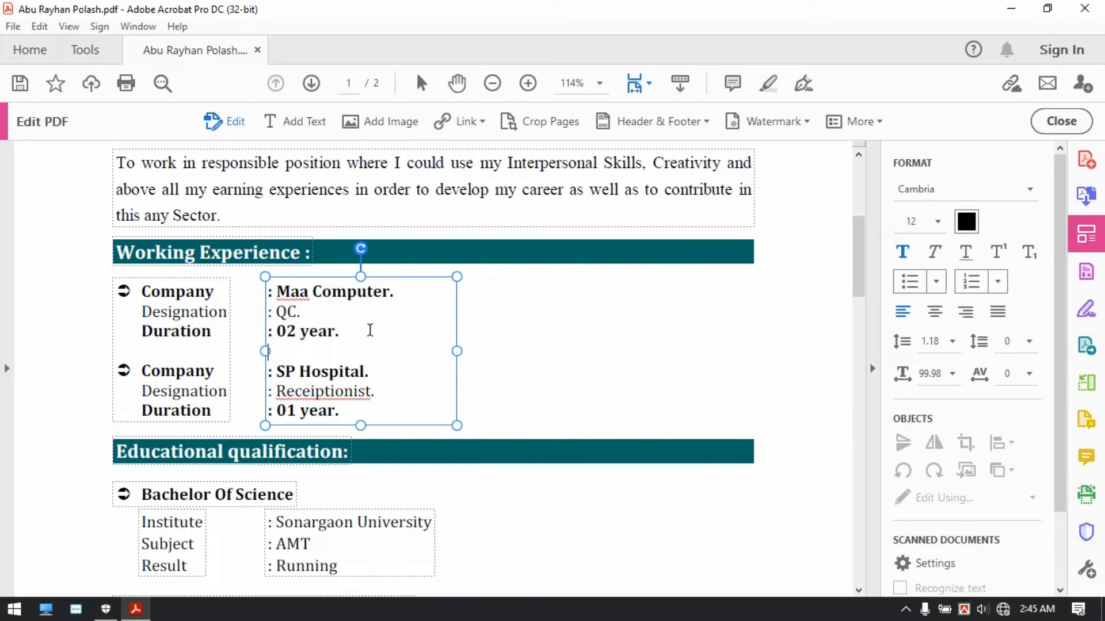
{"action": "double_click", "coordinate": [285, 312]}
Step: Change the first job's designation to Computer Operator and duration to 03 year
{"action": "type", "text": "Compu"}
{"action": "type", "text": "ter "}
{"action": "type", "text": "Operato"}
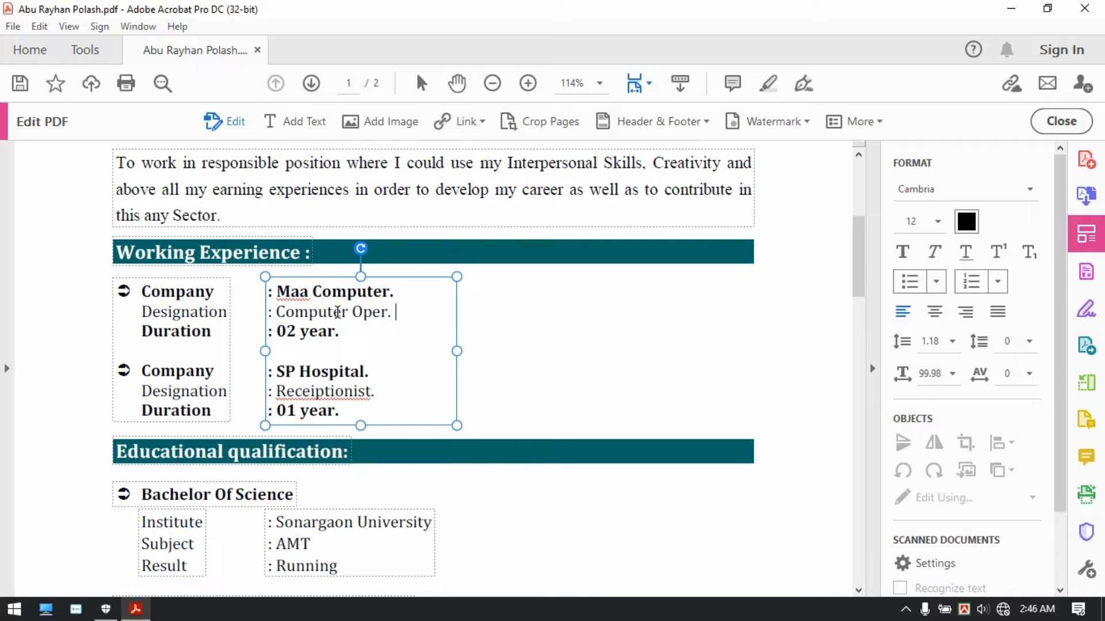
{"action": "type", "text": "r"}
{"action": "left_click", "coordinate": [288, 332]}
{"action": "key", "text": "shift+Right"}
{"action": "type", "text": "3"}
Step: Change the second job to Easy Tech Bd., Computer Operator, 02 year
{"action": "key", "text": "shift+End"}
{"action": "key", "text": "shift+Left"}
{"action": "key", "text": "shift+Left"}
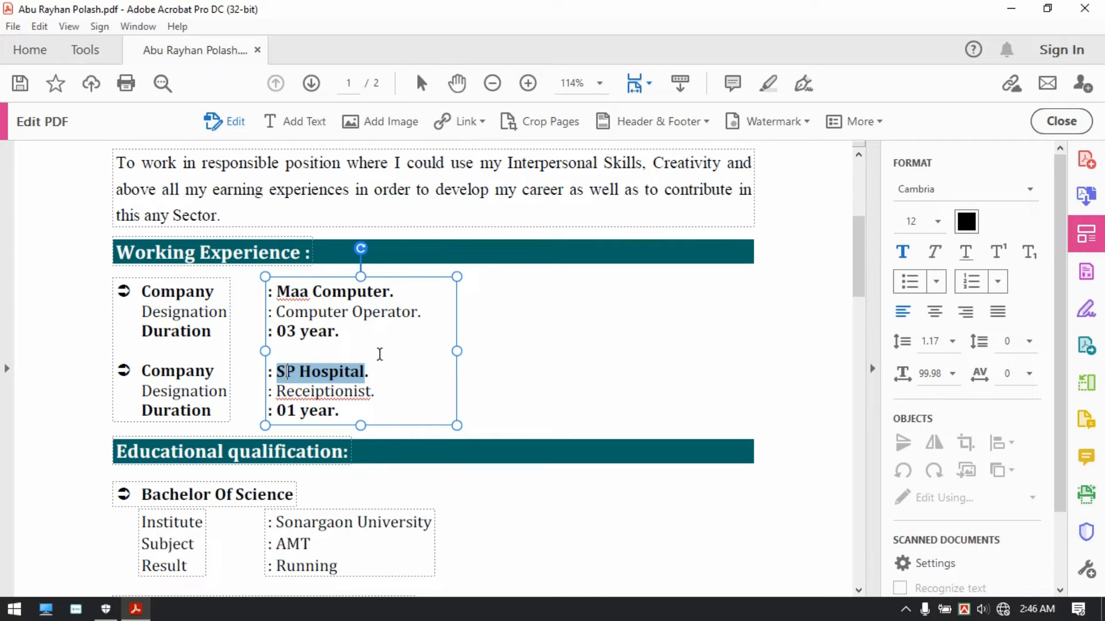
{"action": "type", "text": "A"}
{"action": "key", "text": "BackSpace"}
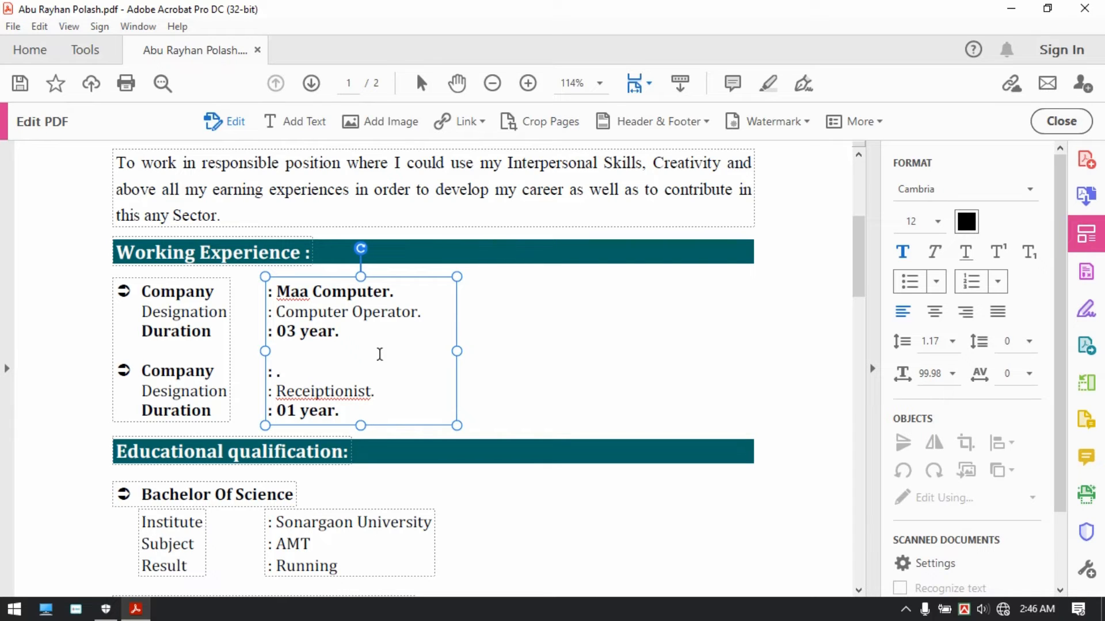
{"action": "type", "text": "Easy Tech Bd"}
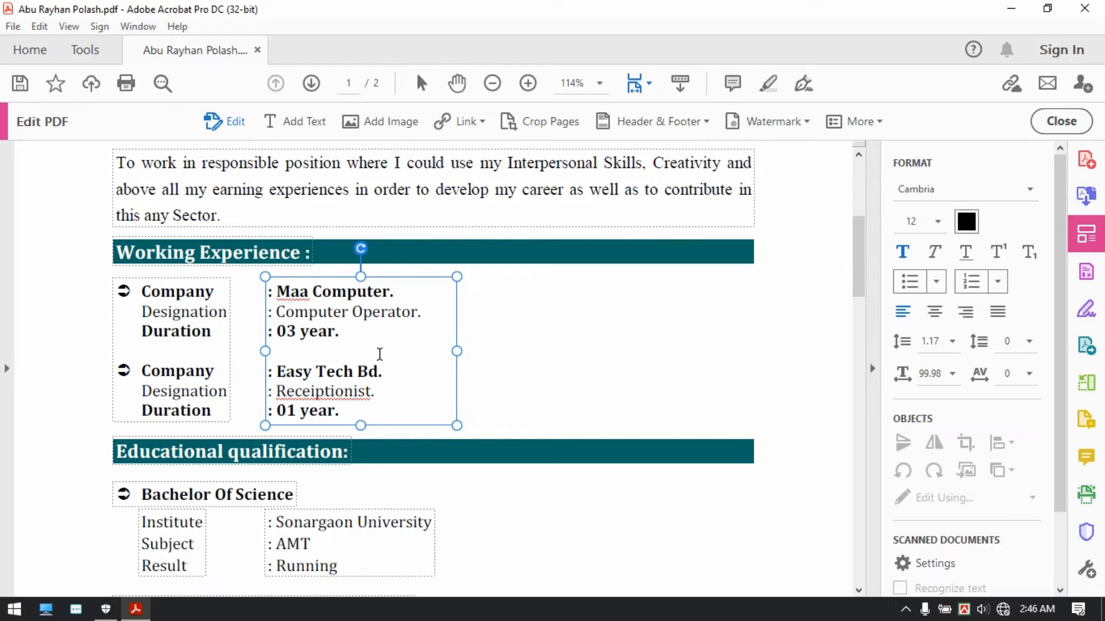
{"action": "key", "text": "ctrl+shift+Left"}
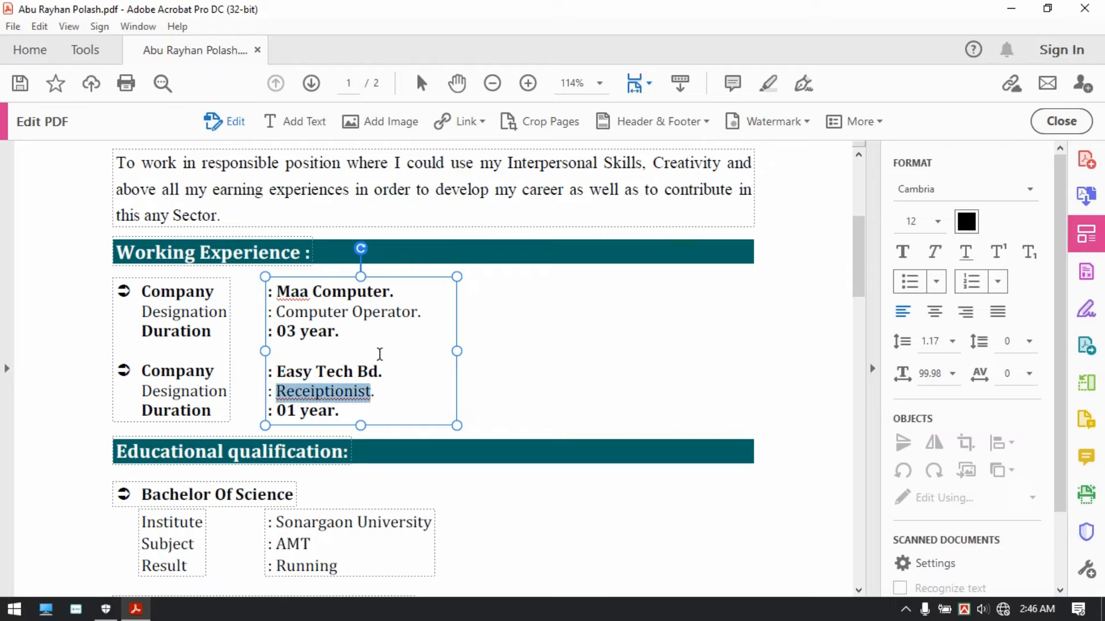
{"action": "type", "text": "Compute"}
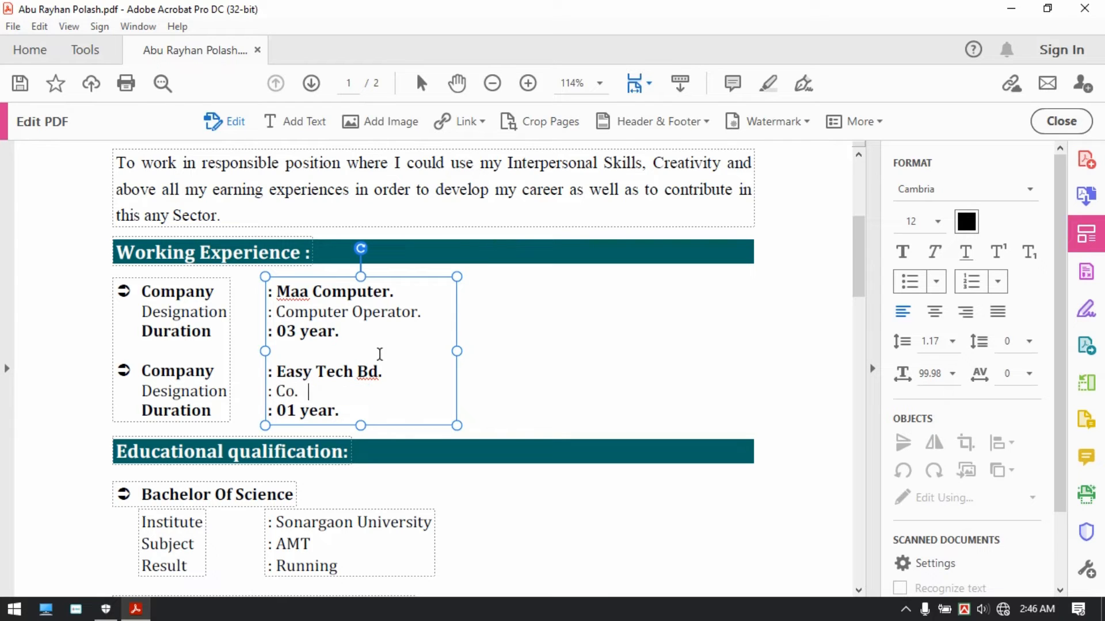
{"action": "type", "text": "r Ope"}
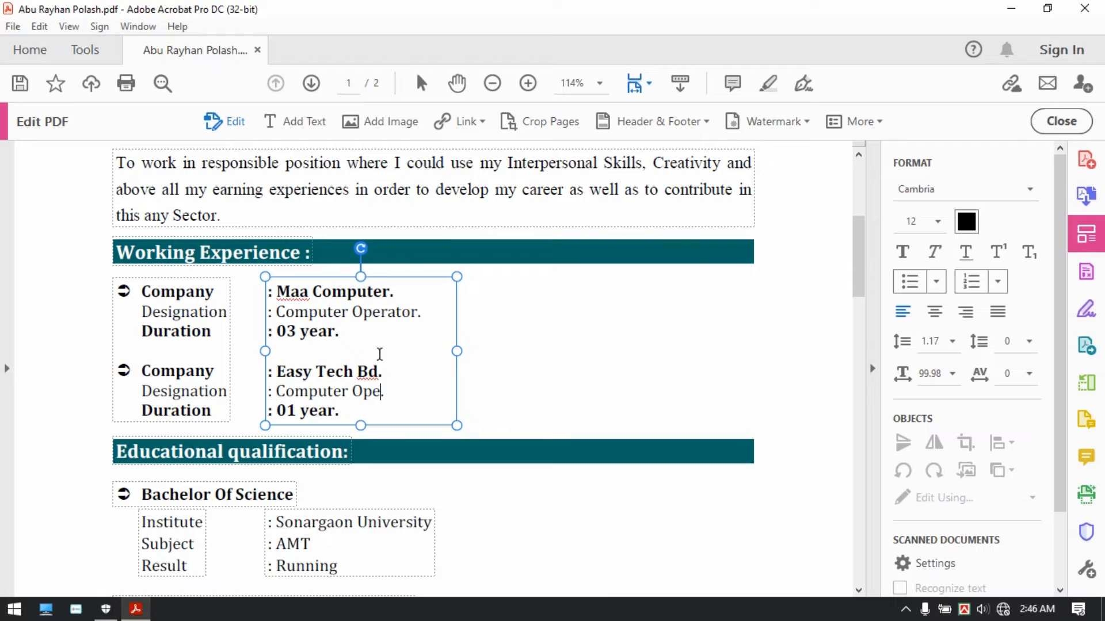
{"action": "type", "text": "rator."}
{"action": "key", "text": "Left"}
{"action": "key", "text": "shift+Right"}
{"action": "type", "text": "2"}
{"action": "scroll", "coordinate": [368, 363], "scroll_direction": "down", "scroll_amount": 5}
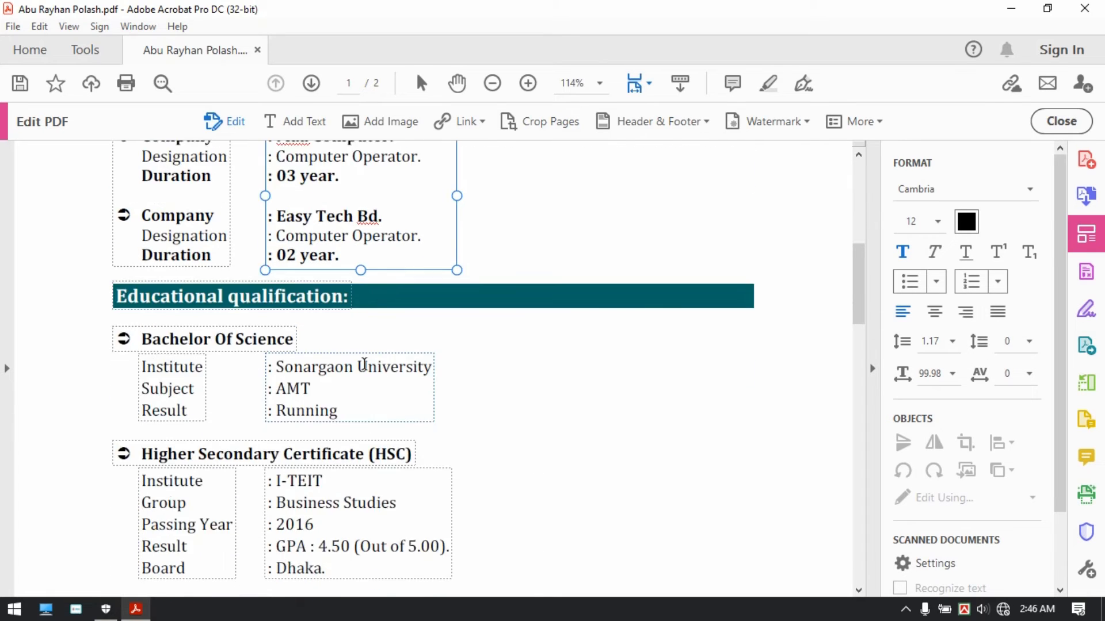
Step: Replace Sonargaon University with Bangladesh Open University and widen the box to fit
{"action": "left_click", "coordinate": [354, 345]}
{"action": "scroll", "coordinate": [250, 336], "scroll_direction": "down", "scroll_amount": 2}
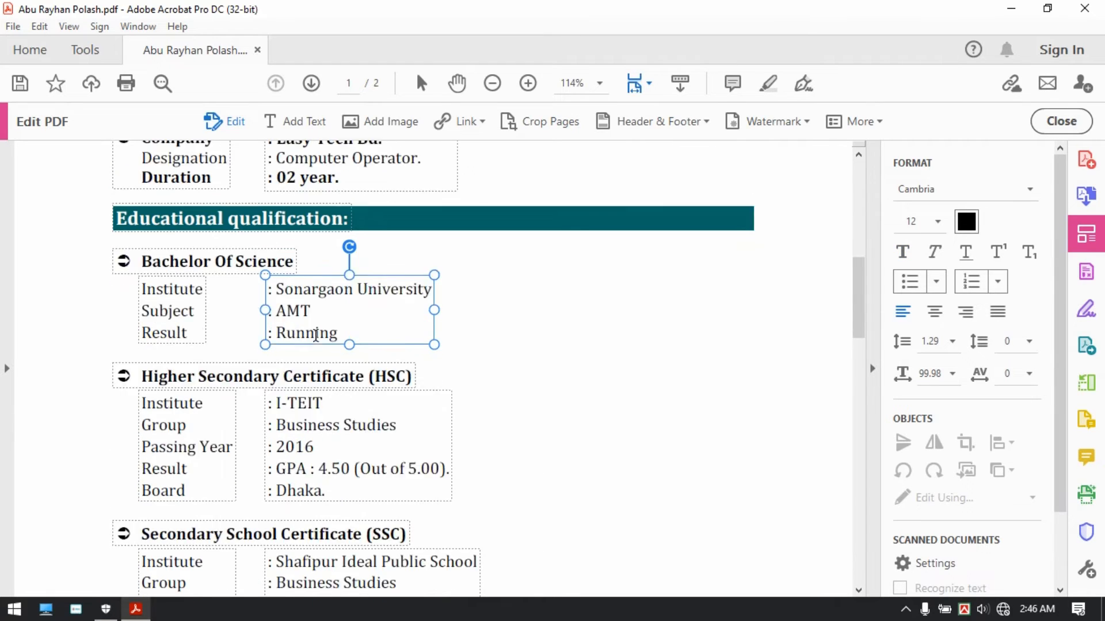
{"action": "double_click", "coordinate": [300, 252]}
{"action": "left_click", "coordinate": [404, 251], "text": "shift"}
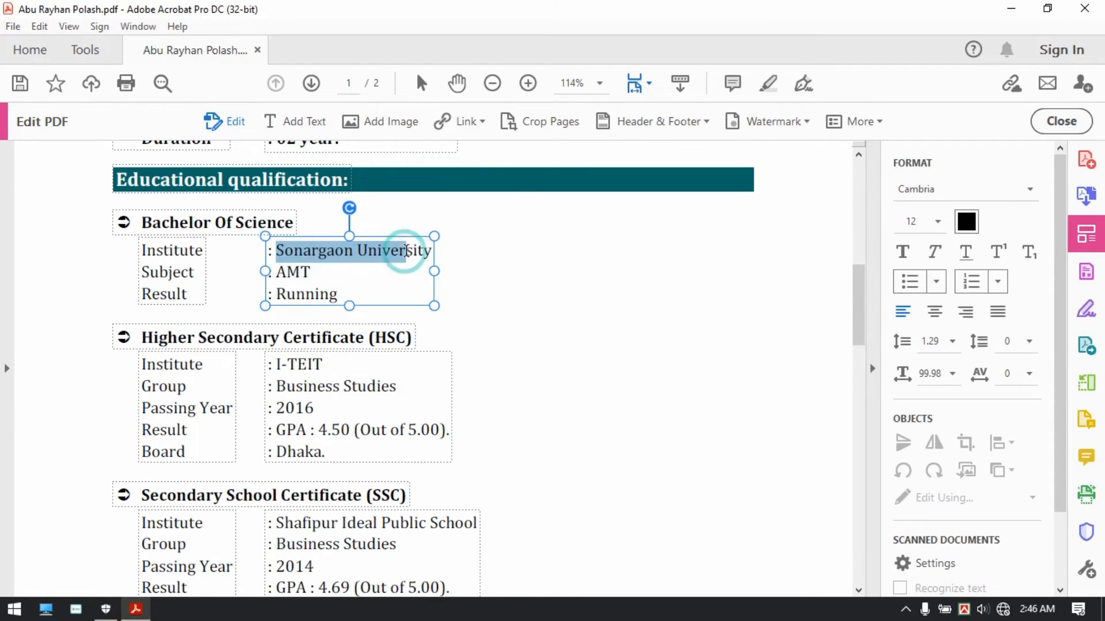
{"action": "key", "text": "shift+End"}
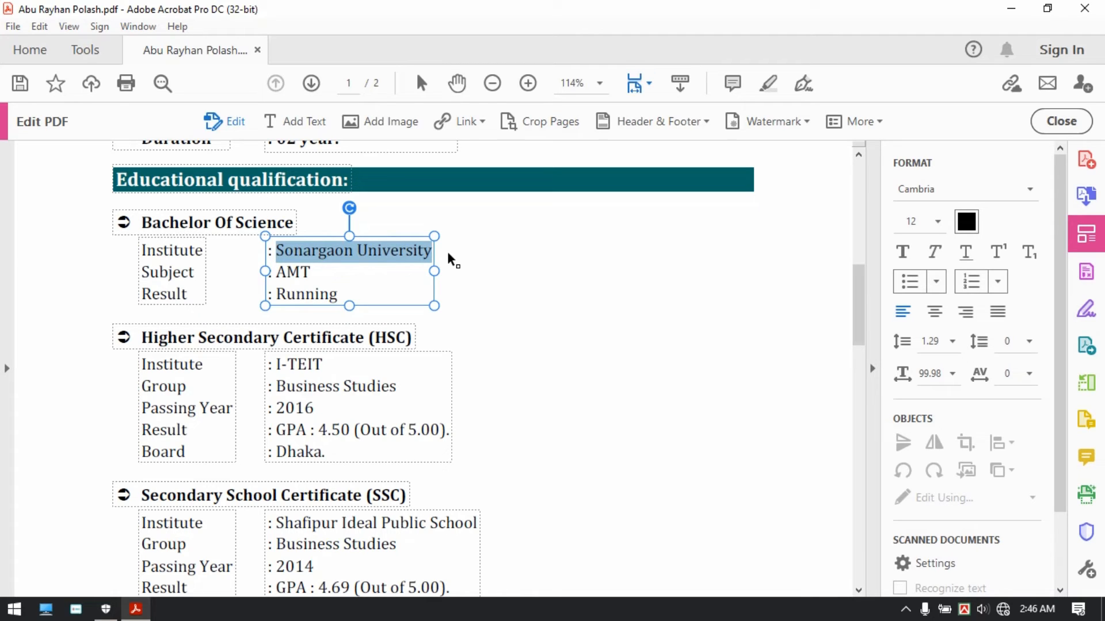
{"action": "type", "text": "Bangladesh Open "}
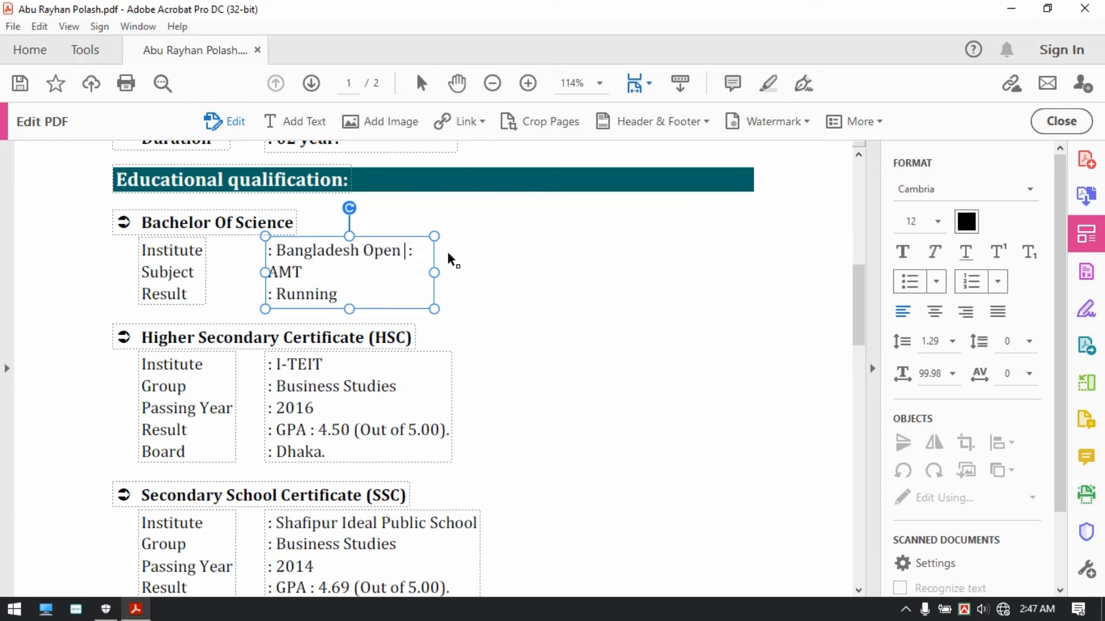
{"action": "type", "text": "Univer "}
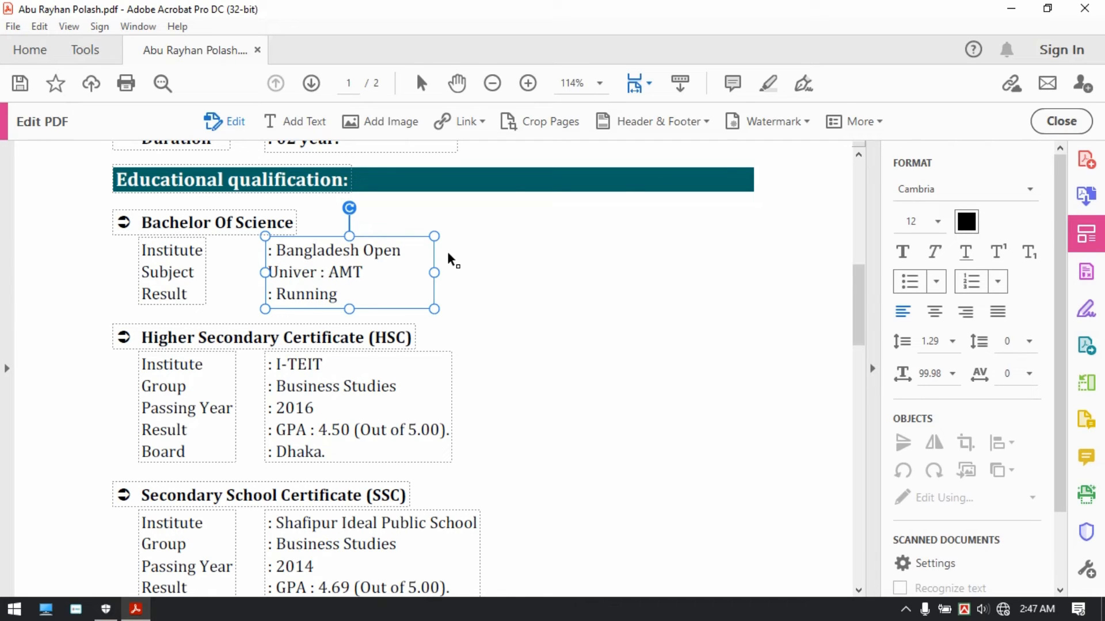
{"action": "type", "text": "sity"}
{"action": "left_click_drag", "start_coordinate": [434, 273], "coordinate": [531, 279]}
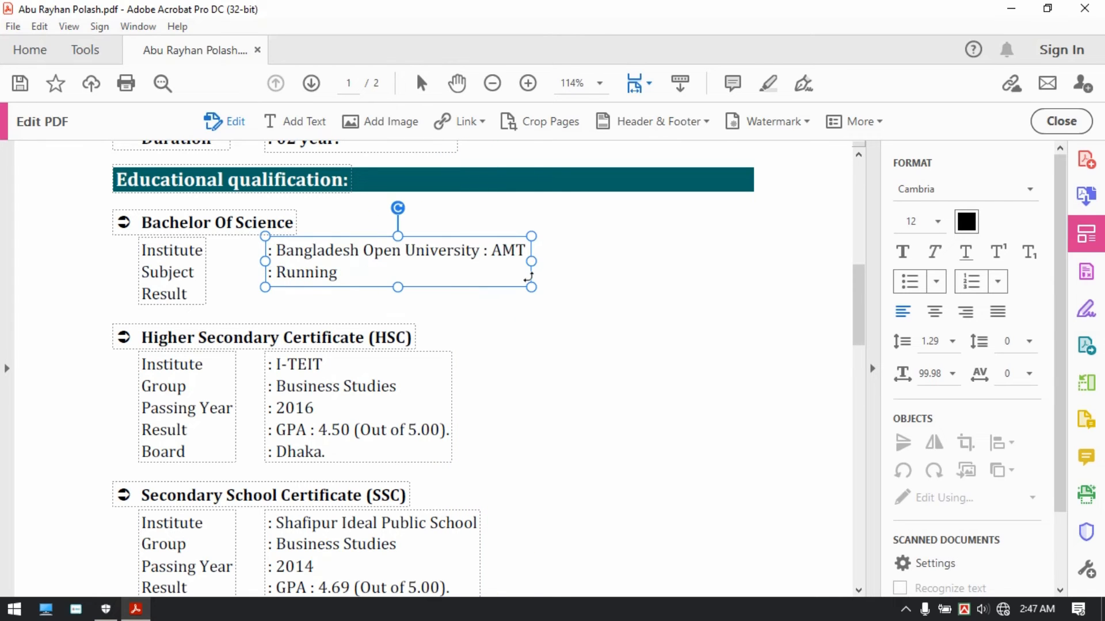
Step: Change the Bachelor of Science subject from AMT to Etc, keeping Running on its own line
{"action": "left_click", "coordinate": [482, 252]}
{"action": "key", "text": "Return"}
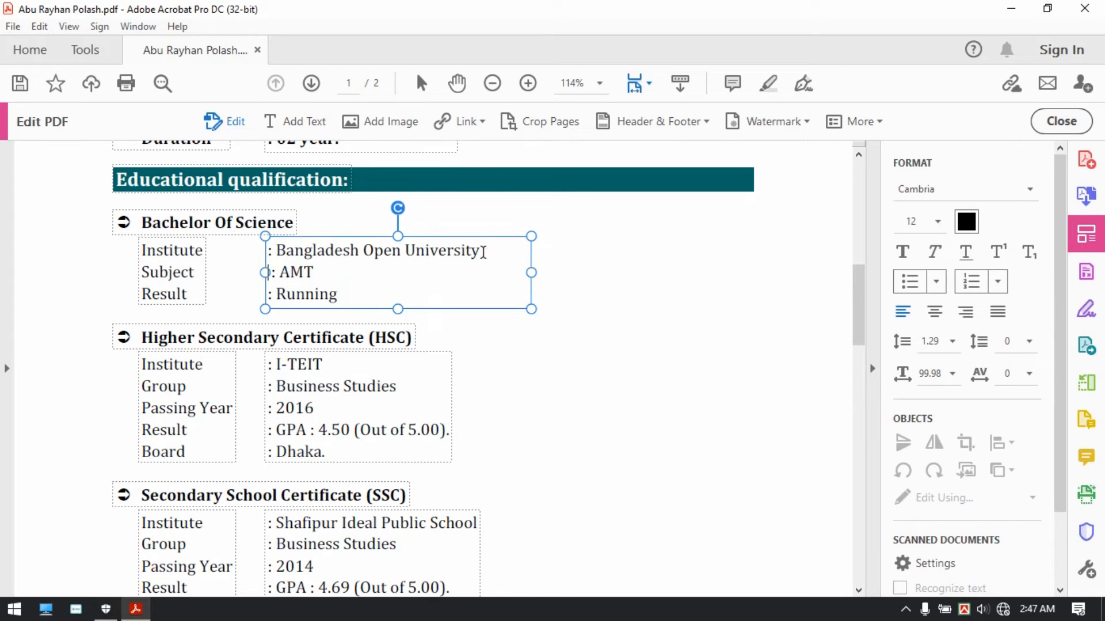
{"action": "double_click", "coordinate": [296, 277]}
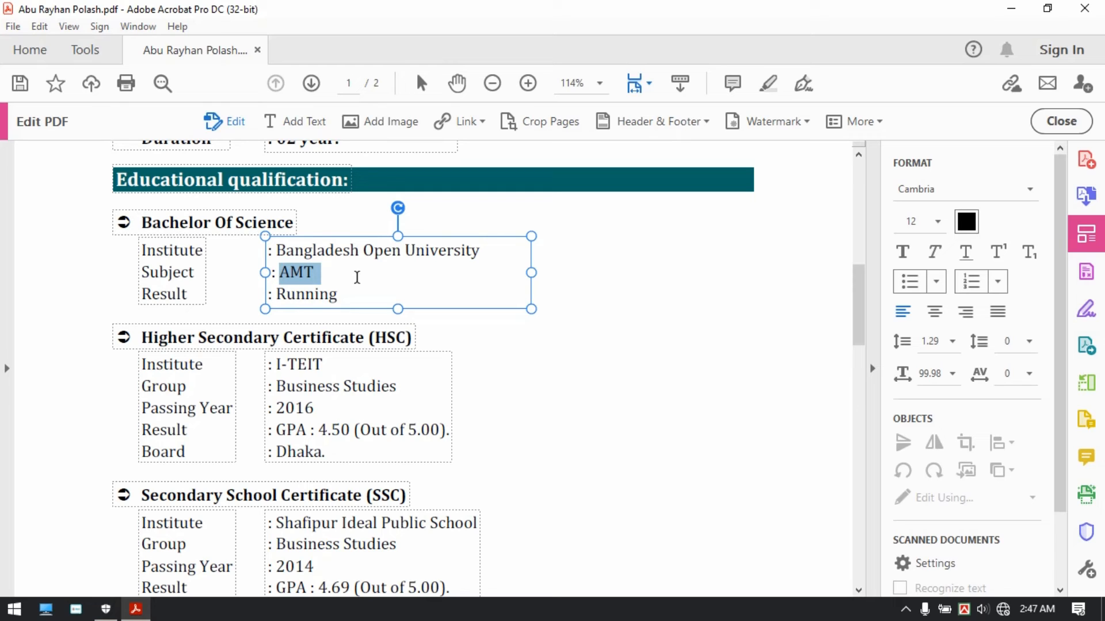
{"action": "type", "text": "Etc: Running"}
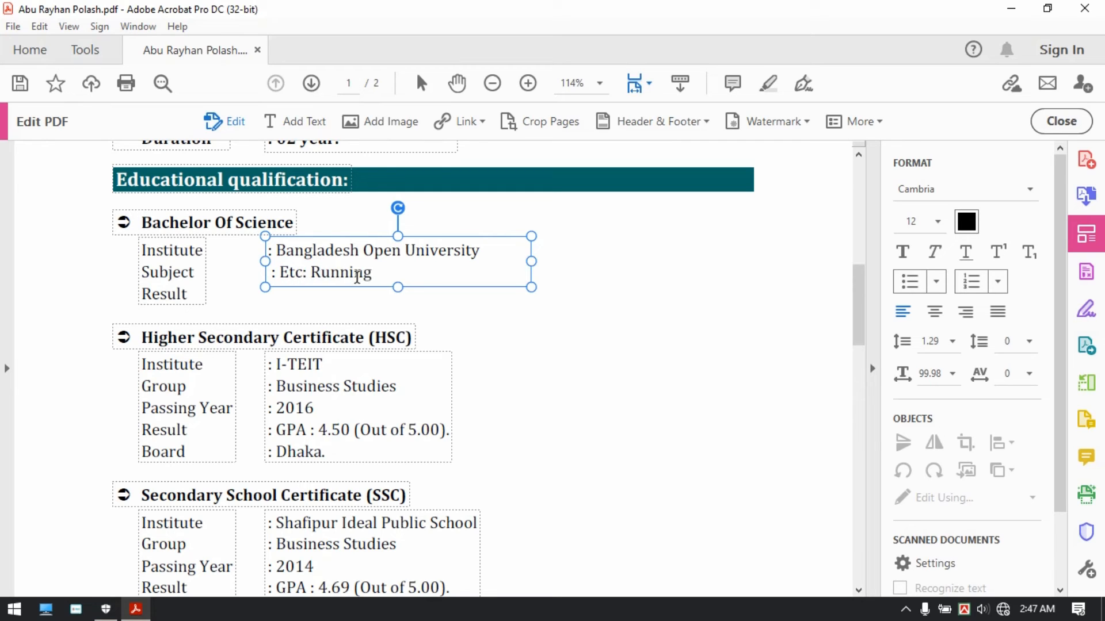
{"action": "key", "text": "Return"}
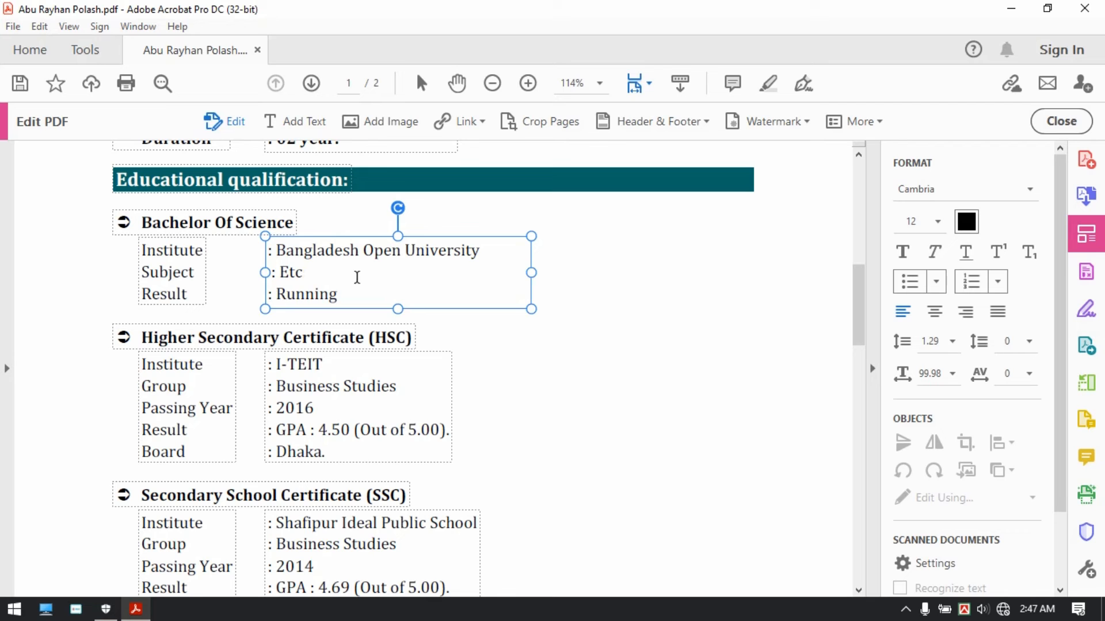
{"action": "left_click", "coordinate": [340, 406]}
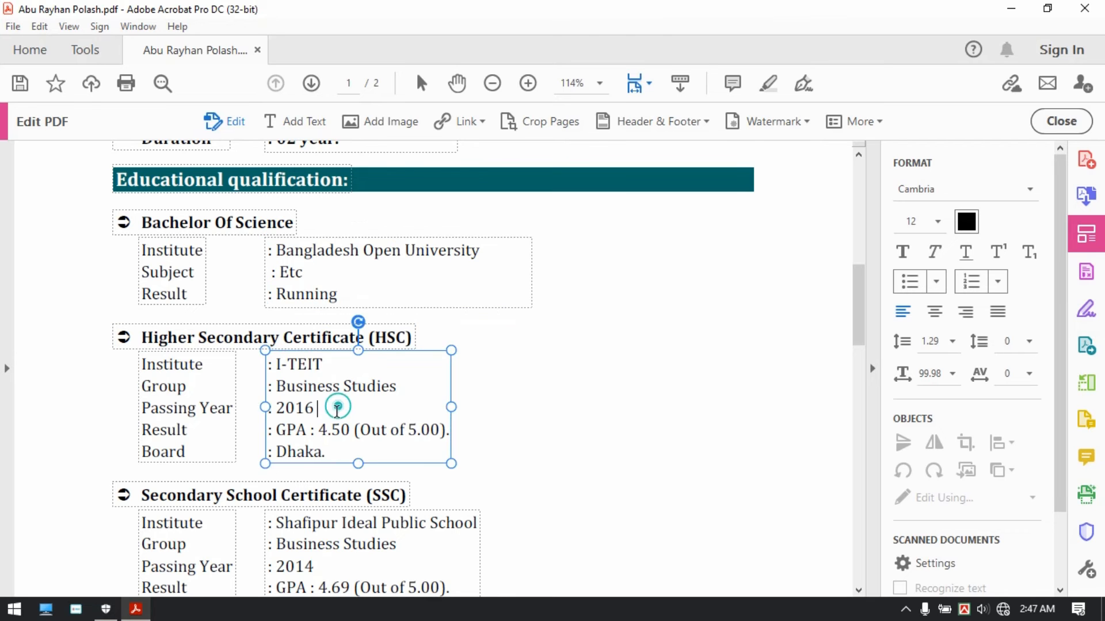
Step: Replace the Personal Information Name value with the new applicant's name
{"action": "scroll", "coordinate": [340, 424], "scroll_direction": "down", "scroll_amount": 5}
{"action": "scroll", "coordinate": [340, 433], "scroll_direction": "down", "scroll_amount": 10}
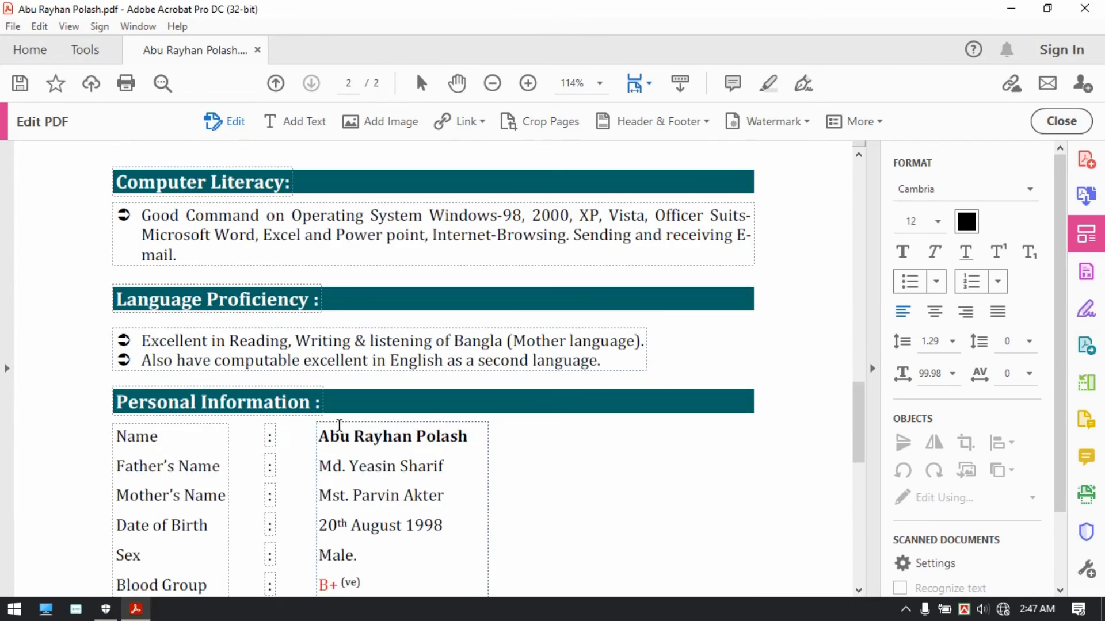
{"action": "scroll", "coordinate": [339, 425], "scroll_direction": "up", "scroll_amount": 5}
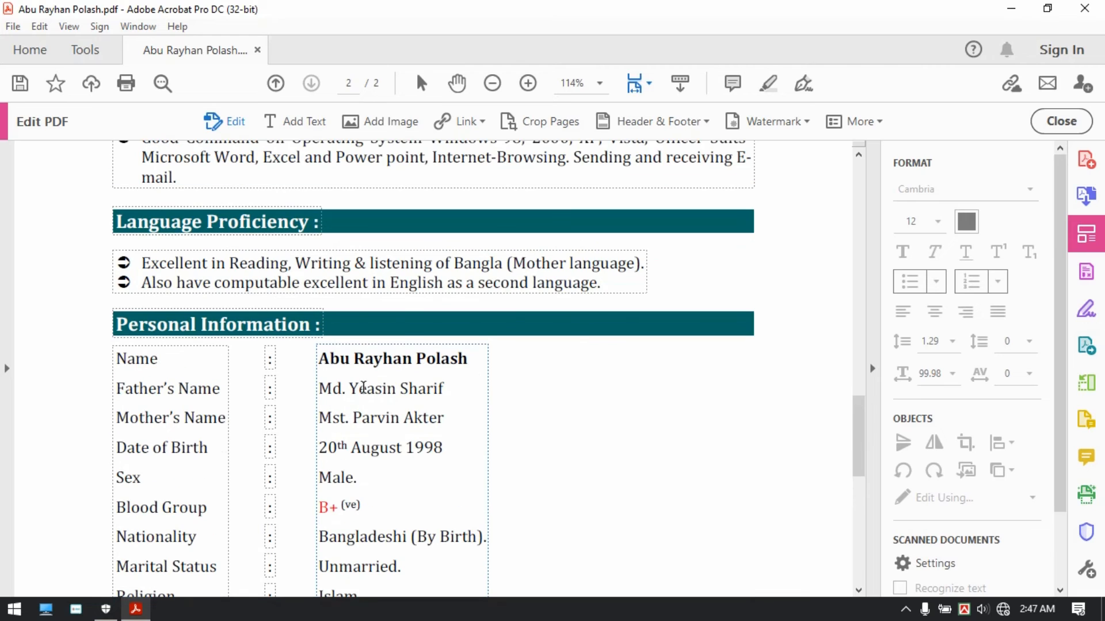
{"action": "left_click", "coordinate": [365, 359]}
{"action": "triple_click", "coordinate": [448, 363]}
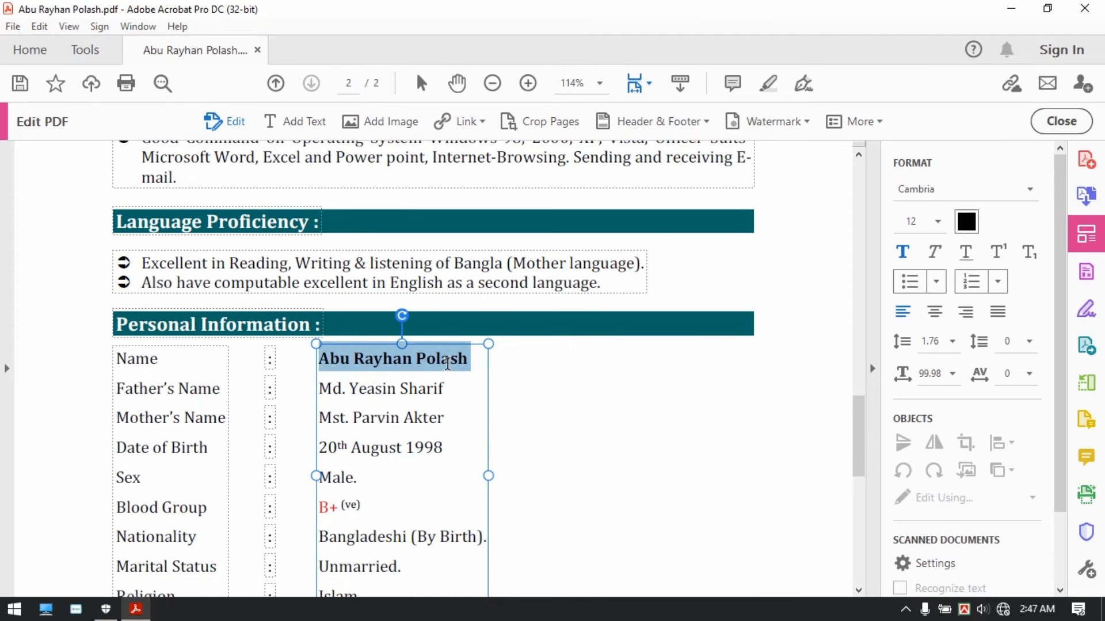
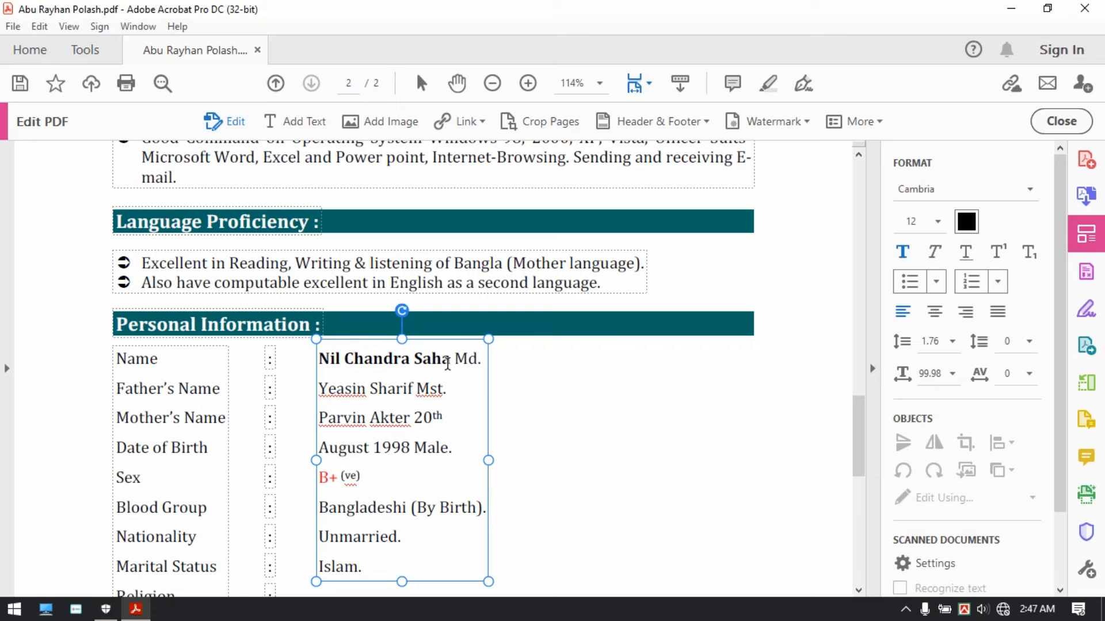
{"action": "key", "text": "Return"}
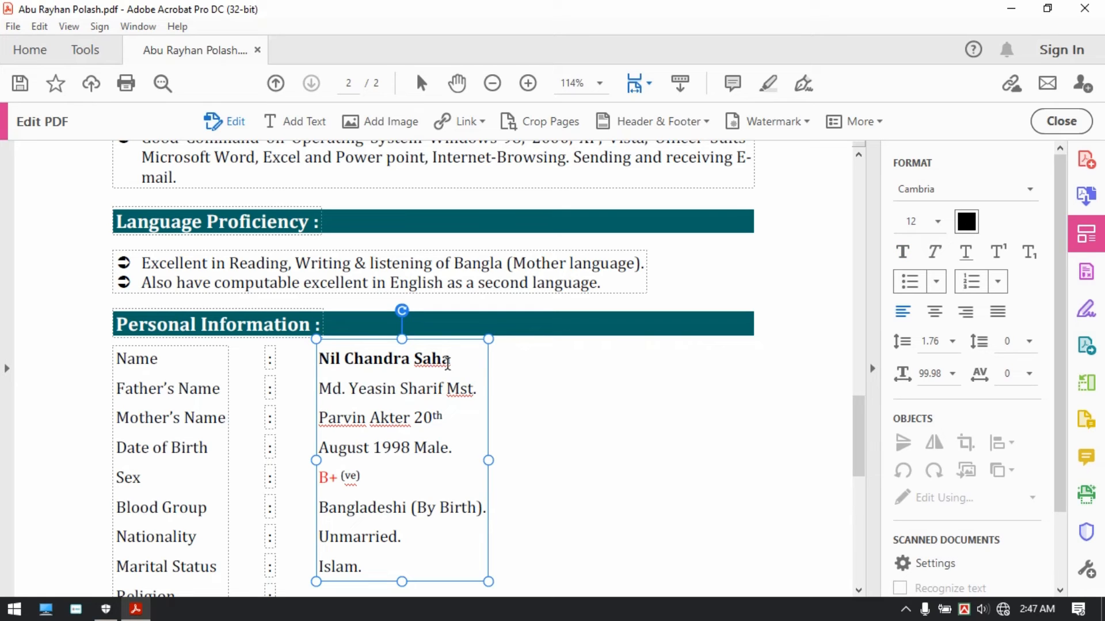
{"action": "key", "text": "shift+End"}
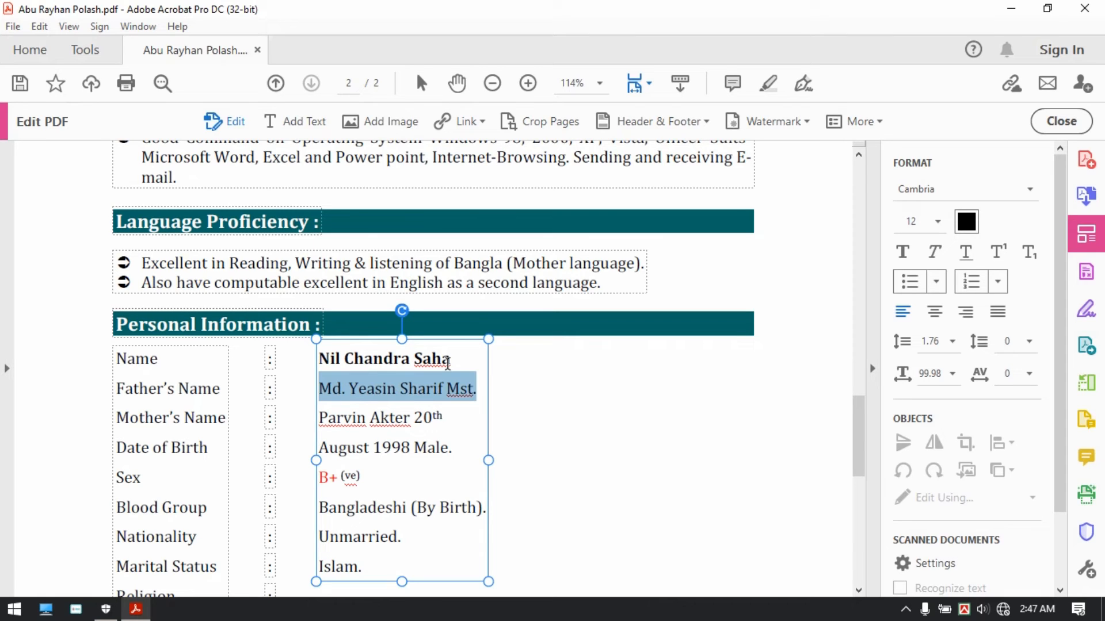
{"action": "key", "text": "Down"}
{"action": "key", "text": "Down"}
{"action": "key", "text": "Down"}
{"action": "key", "text": "Down"}
{"action": "key", "text": "Down"}
{"action": "key", "text": "Down"}
{"action": "key", "text": "Up"}
{"action": "key", "text": "Up"}
{"action": "key", "text": "Up"}
{"action": "key", "text": "Up"}
{"action": "key", "text": "Up"}
{"action": "key", "text": "Down"}
{"action": "key", "text": "Left"}
{"action": "key", "text": "Left"}
{"action": "key", "text": "Left"}
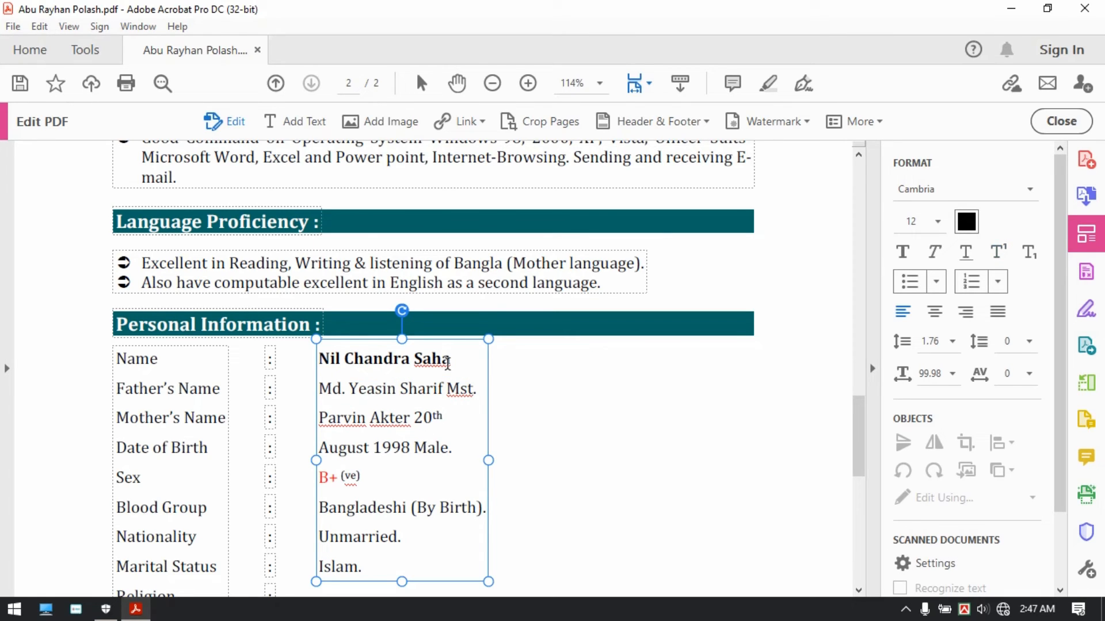
{"action": "key", "text": "Return"}
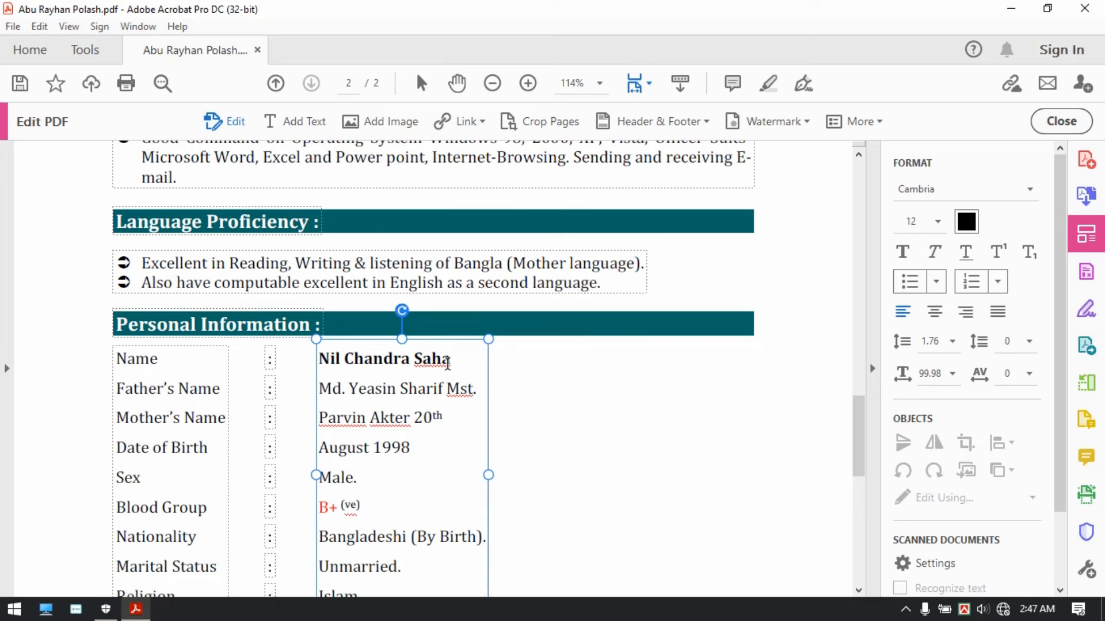
{"action": "key", "text": "Right"}
{"action": "key", "text": "Right"}
{"action": "key", "text": "Right"}
{"action": "key", "text": "Right"}
{"action": "key", "text": "Right"}
{"action": "key", "text": "Right"}
{"action": "key", "text": "Right"}
{"action": "key", "text": "Right"}
{"action": "key", "text": "Return"}
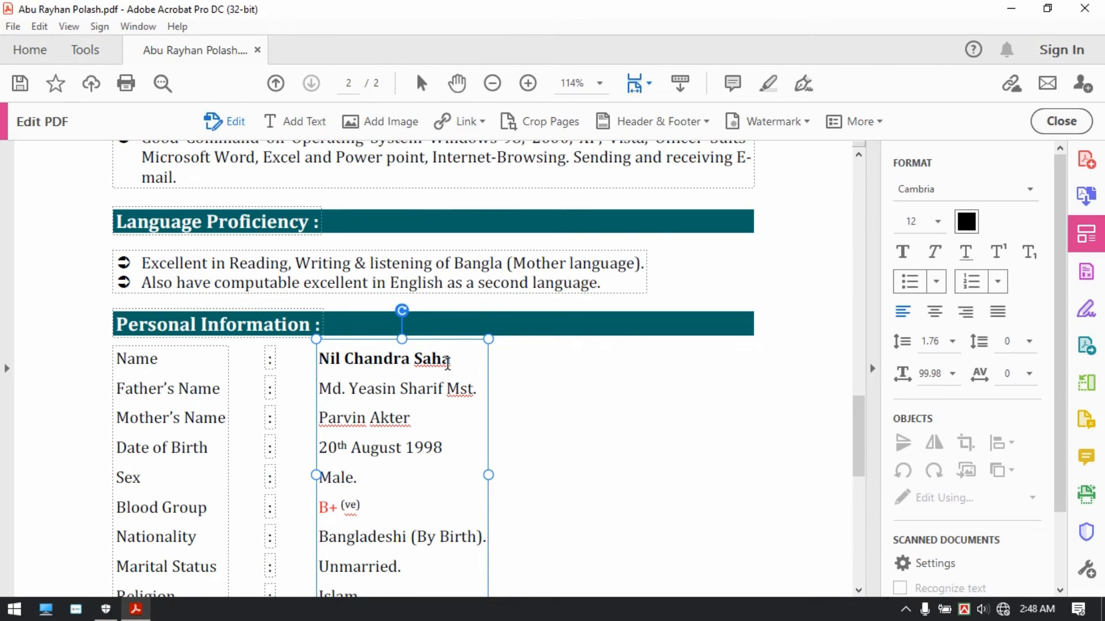
{"action": "scroll", "coordinate": [444, 397], "scroll_direction": "down", "scroll_amount": 1}
{"action": "scroll", "coordinate": [444, 397], "scroll_direction": "down", "scroll_amount": 15}
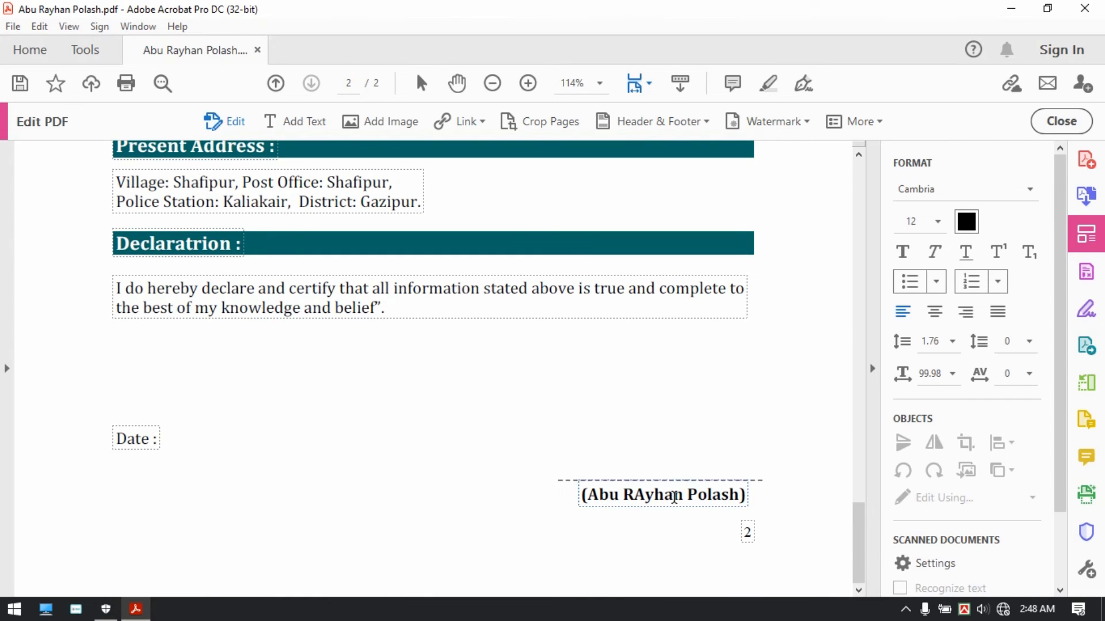
Step: Replace the Declaration signature with the new applicant's name, fixing the missing letter
{"action": "left_click", "coordinate": [674, 496]}
{"action": "left_click", "coordinate": [731, 492]}
{"action": "key", "text": "ctrl+a"}
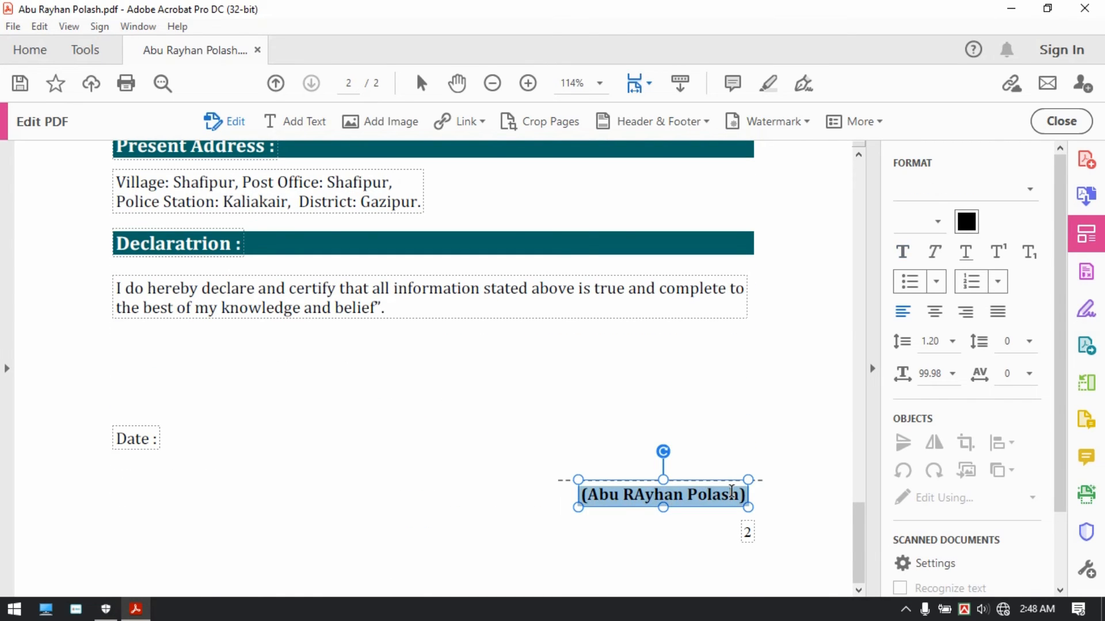
{"action": "key", "text": "Left"}
{"action": "key", "text": "Left"}
{"action": "key", "text": "Left"}
{"action": "key", "text": "Left"}
{"action": "key", "text": "Left"}
{"action": "key", "text": "Left"}
{"action": "key", "text": "Left"}
{"action": "type", "text": "d"}
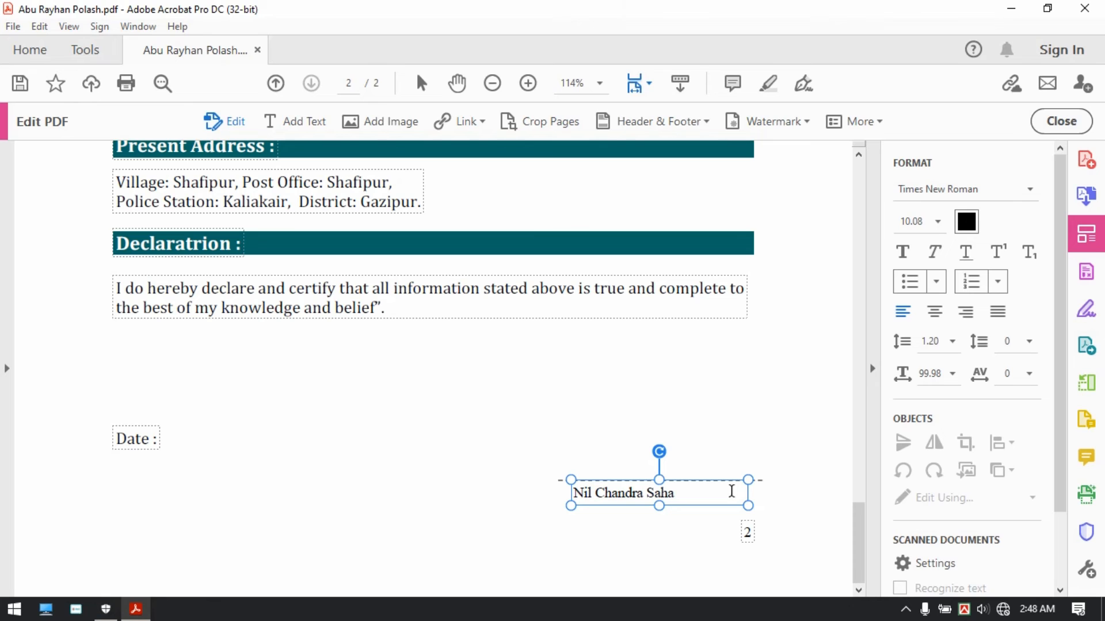
Step: Shift the signature name to the right and save the resume
{"action": "left_click_drag", "start_coordinate": [674, 479], "coordinate": [703, 481]}
{"action": "left_click", "coordinate": [559, 417]}
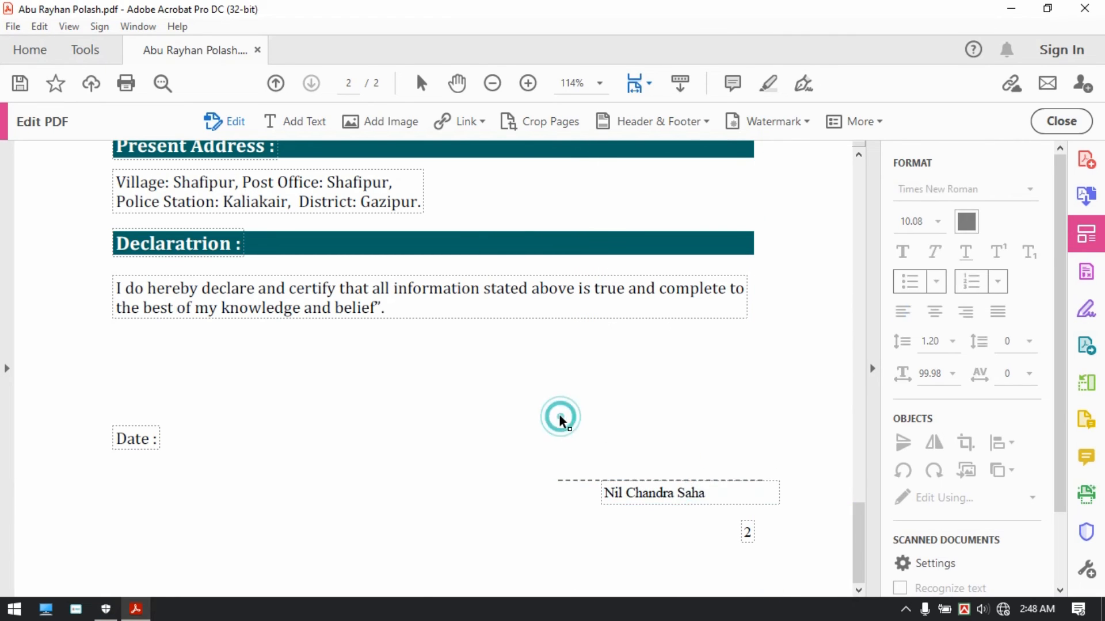
{"action": "left_click", "coordinate": [20, 86]}
Step: Replace the page 1 photo beside the resume title with the image as1.jpg
{"action": "scroll", "coordinate": [311, 292], "scroll_direction": "up", "scroll_amount": 15}
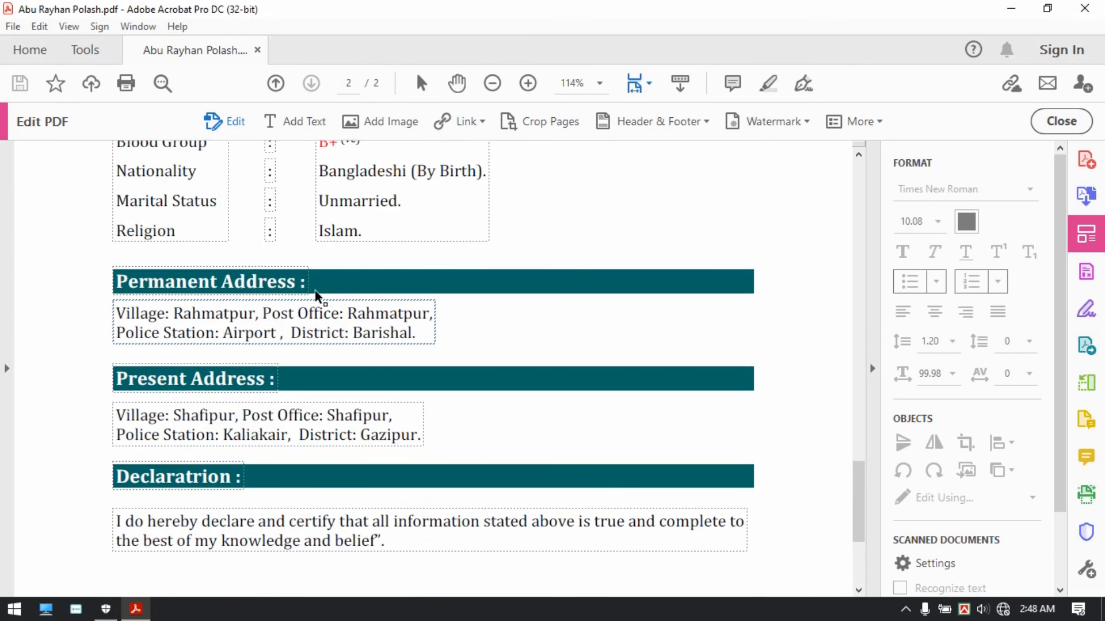
{"action": "scroll", "coordinate": [431, 344], "scroll_direction": "up", "scroll_amount": 10}
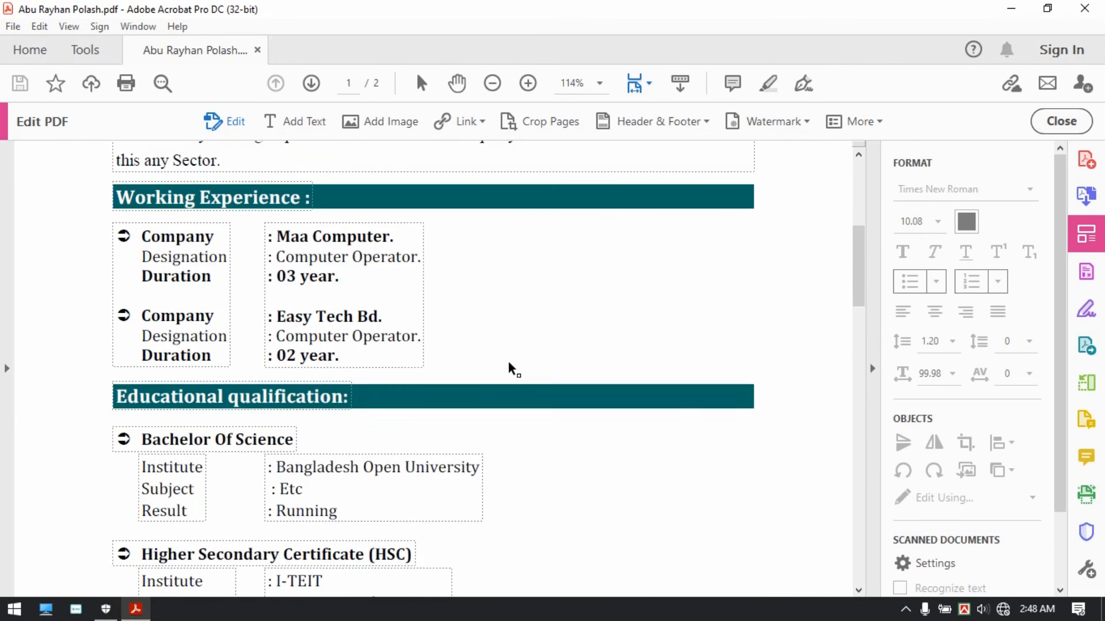
{"action": "left_click", "coordinate": [690, 342]}
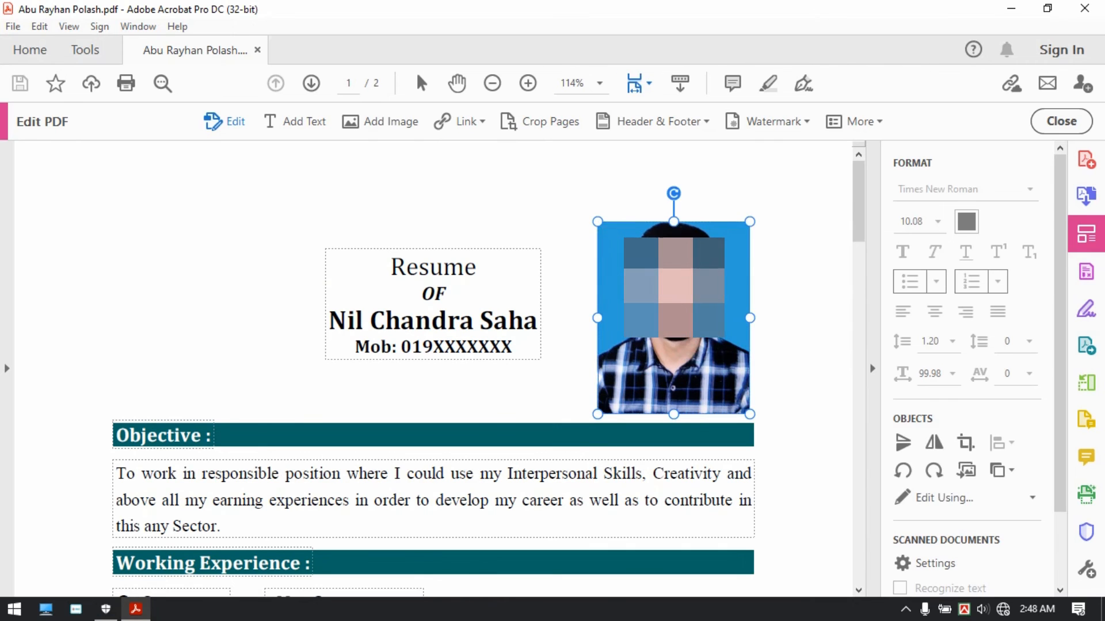
{"action": "right_click", "coordinate": [660, 293]}
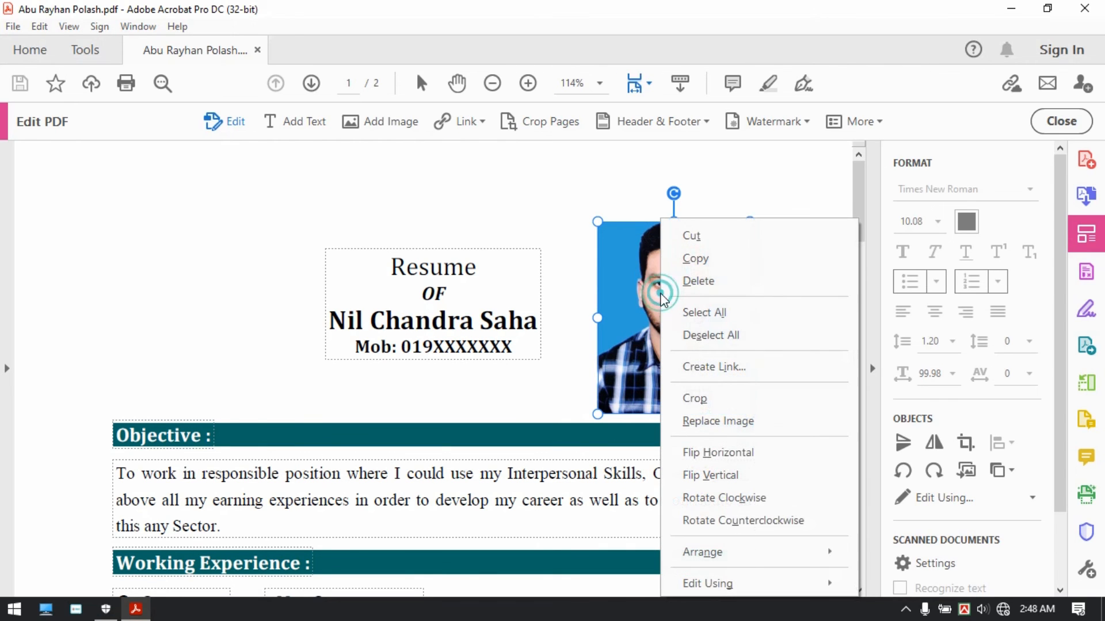
{"action": "left_click", "coordinate": [710, 422]}
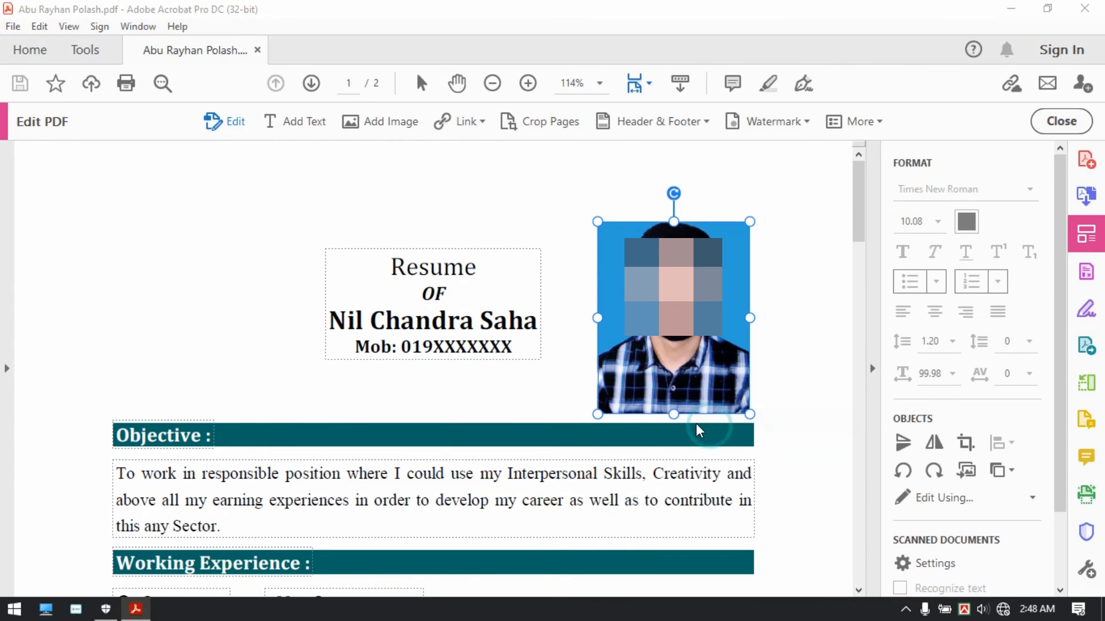
{"action": "double_click", "coordinate": [285, 38]}
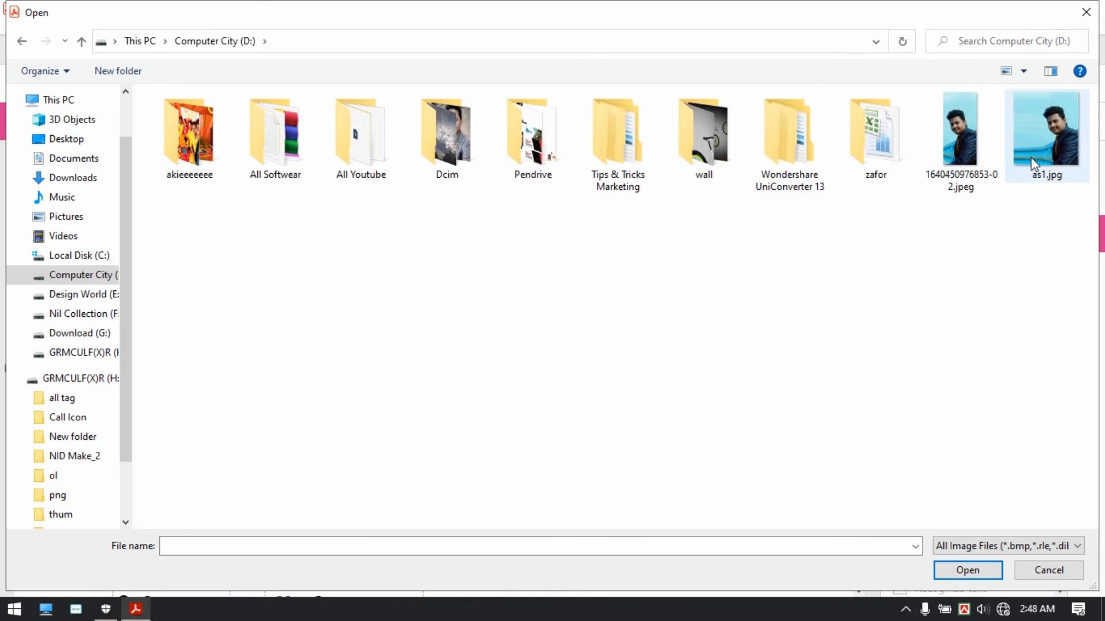
{"action": "double_click", "coordinate": [1036, 155]}
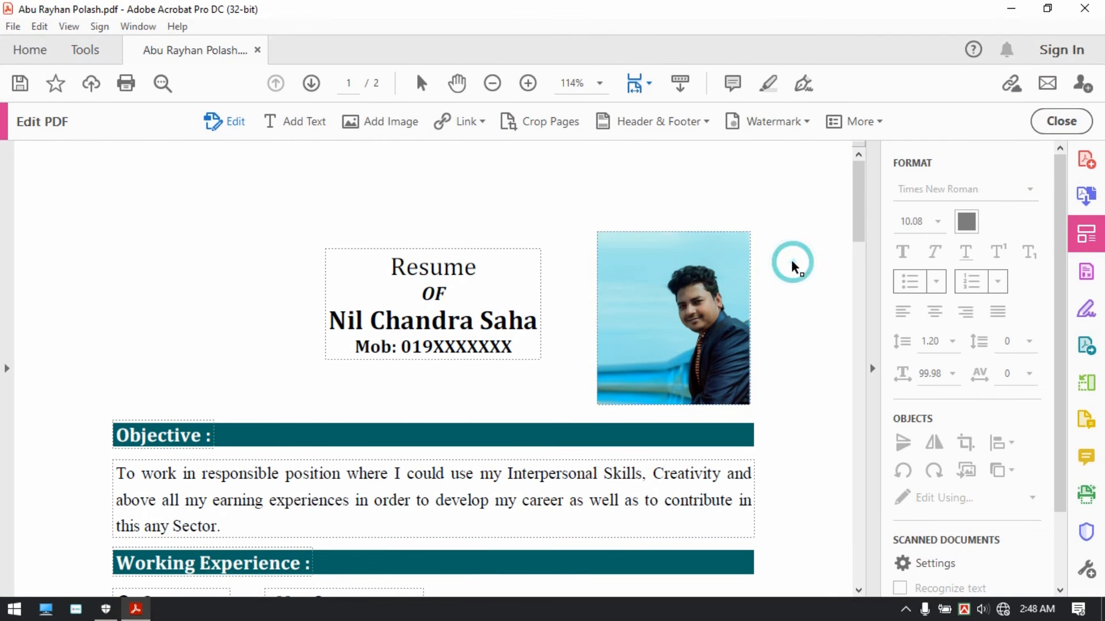
{"action": "scroll", "coordinate": [626, 338], "scroll_direction": "down", "scroll_amount": 15}
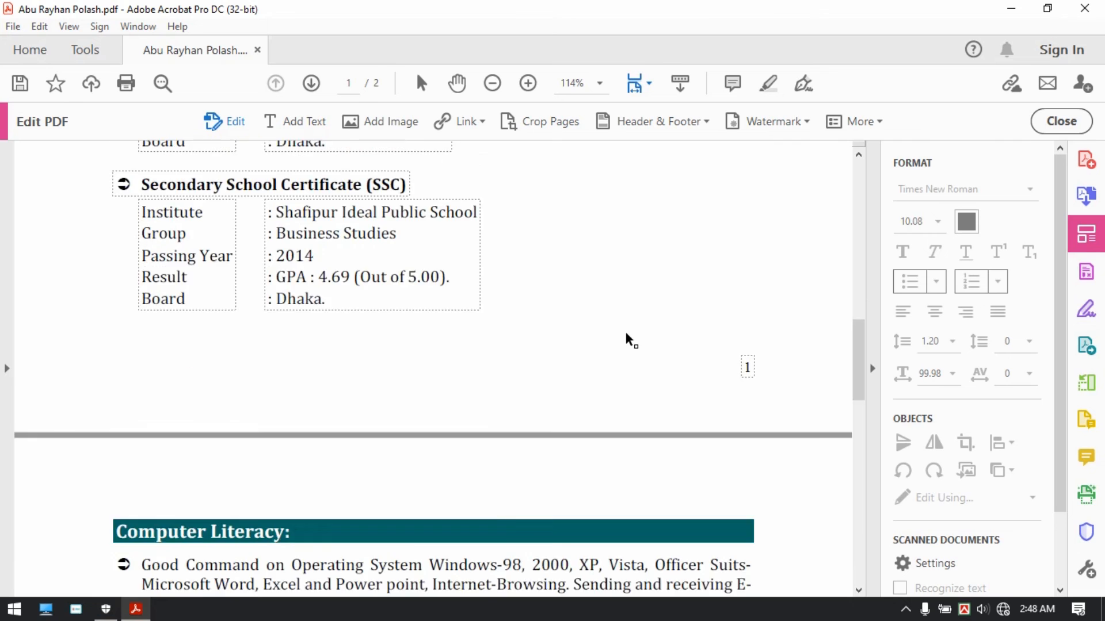
Step: Save the edited resume and close Acrobat
{"action": "scroll", "coordinate": [631, 340], "scroll_direction": "down", "scroll_amount": 6}
{"action": "scroll", "coordinate": [633, 338], "scroll_direction": "up", "scroll_amount": 10}
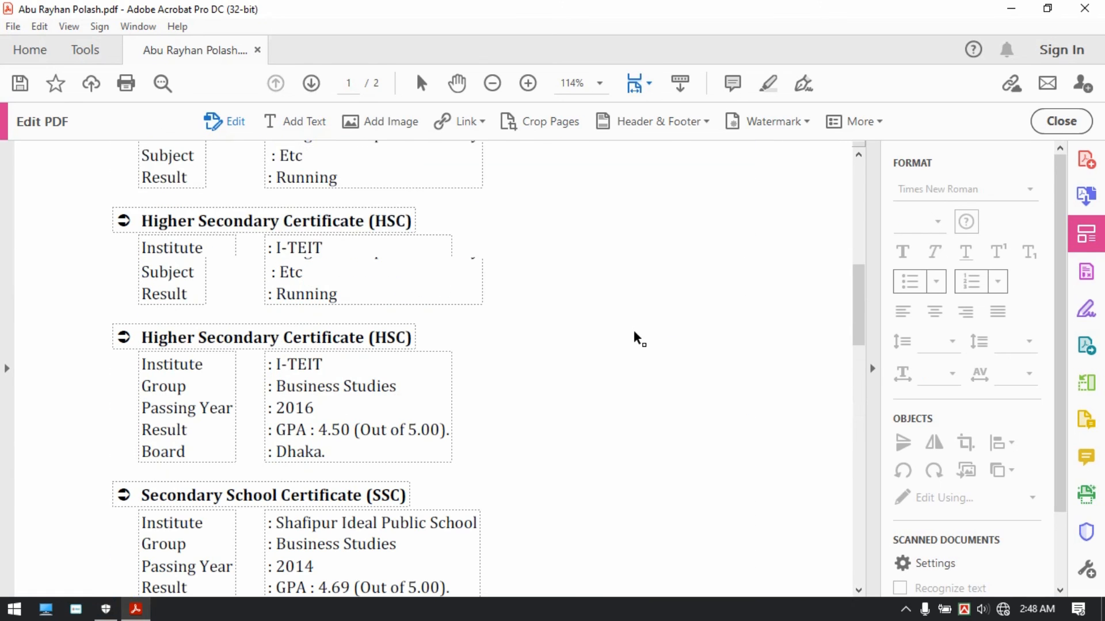
{"action": "left_click", "coordinate": [20, 83]}
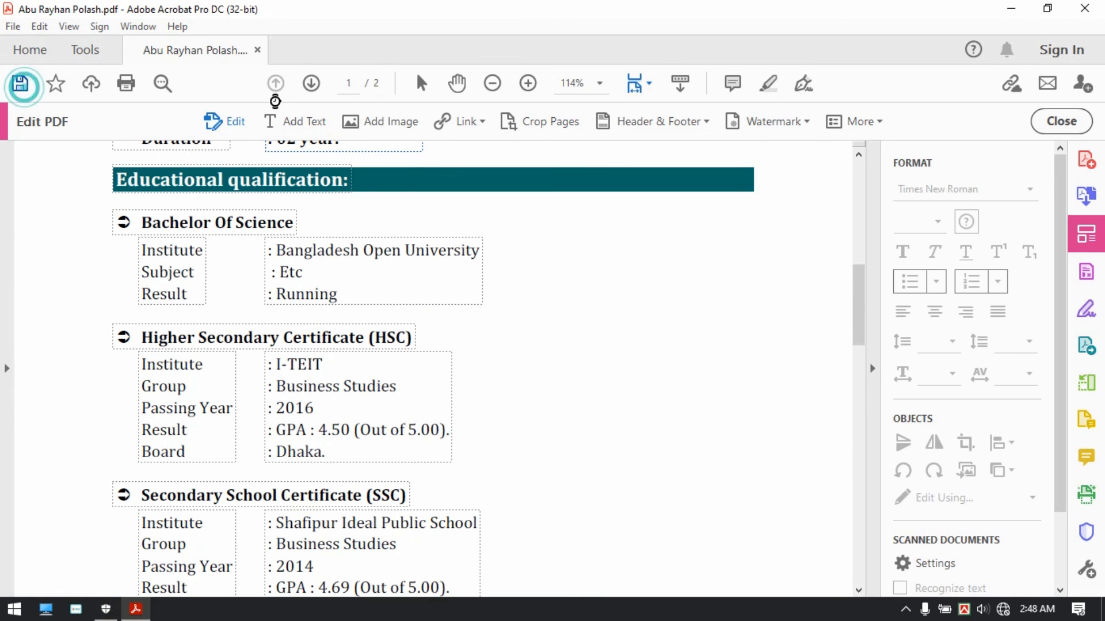
{"action": "left_click", "coordinate": [1085, 10]}
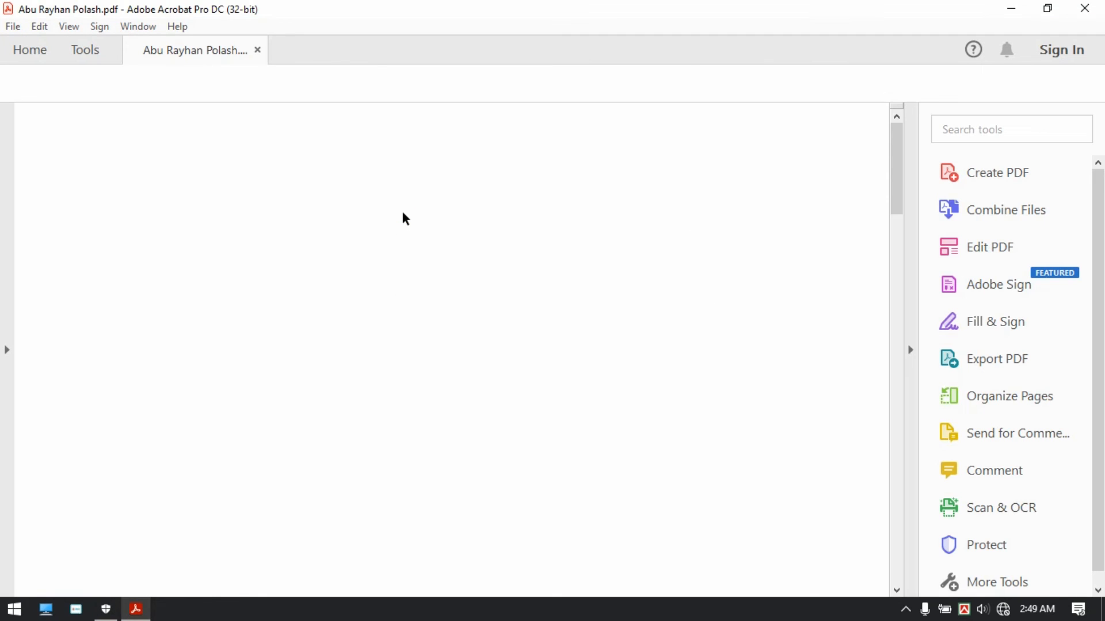
Step: Scroll the reopened resume and briefly select, then deselect, 'Computer' in 'Maa Computer'
{"action": "scroll", "coordinate": [504, 364], "scroll_direction": "down", "scroll_amount": 3}
{"action": "scroll", "coordinate": [503, 365], "scroll_direction": "down", "scroll_amount": 6}
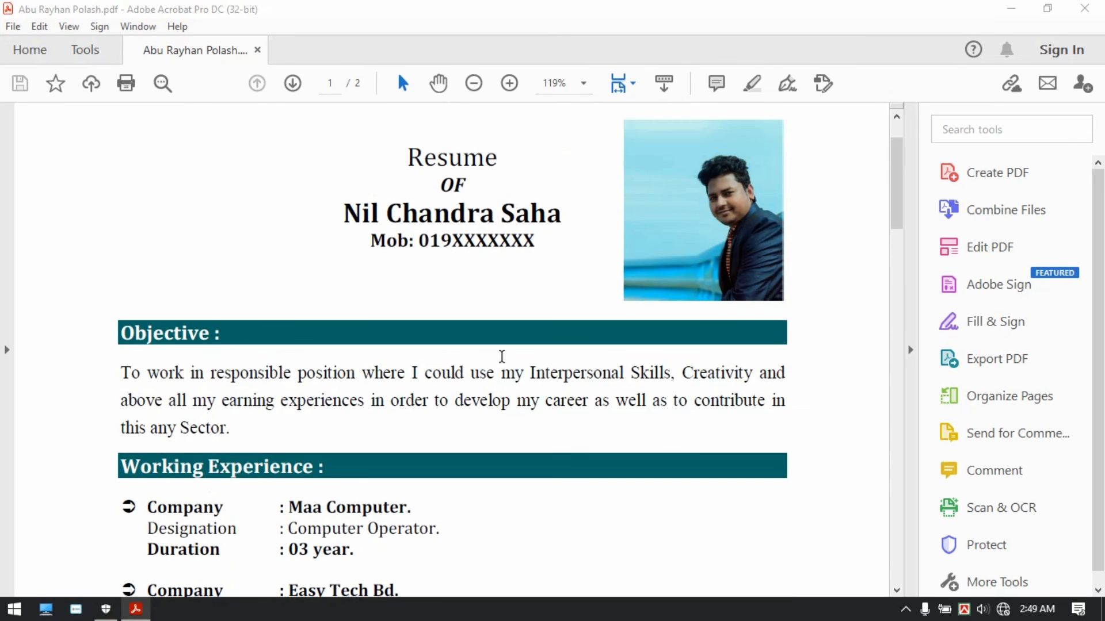
{"action": "scroll", "coordinate": [503, 360], "scroll_direction": "down", "scroll_amount": 18}
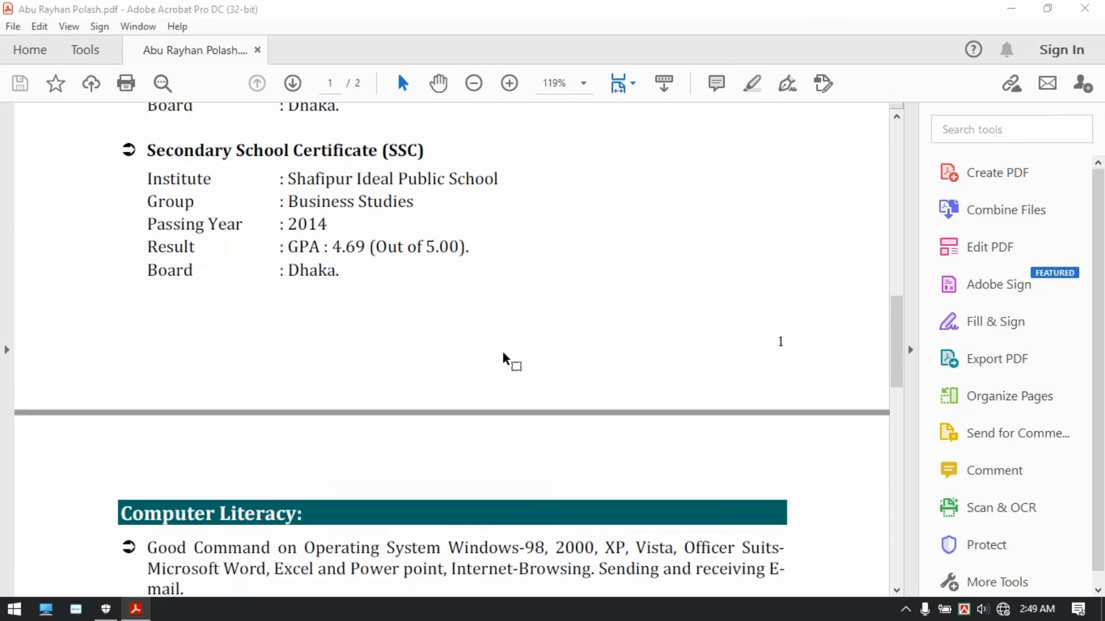
{"action": "scroll", "coordinate": [503, 359], "scroll_direction": "down", "scroll_amount": 6}
{"action": "scroll", "coordinate": [503, 360], "scroll_direction": "up", "scroll_amount": 10}
{"action": "scroll", "coordinate": [507, 355], "scroll_direction": "up", "scroll_amount": 18}
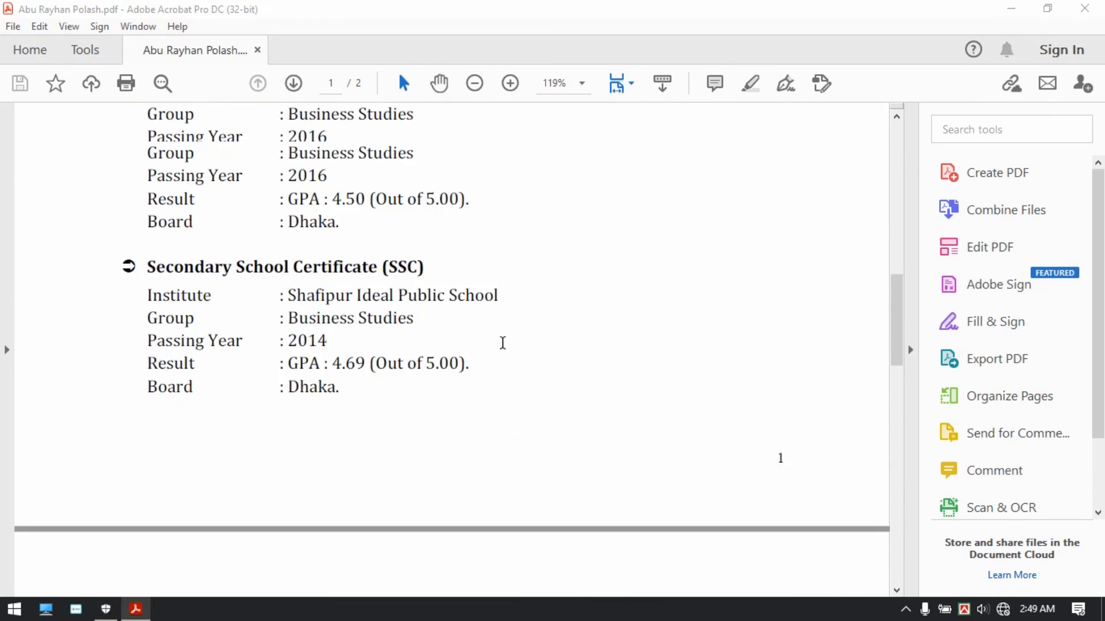
{"action": "scroll", "coordinate": [504, 346], "scroll_direction": "up", "scroll_amount": 3}
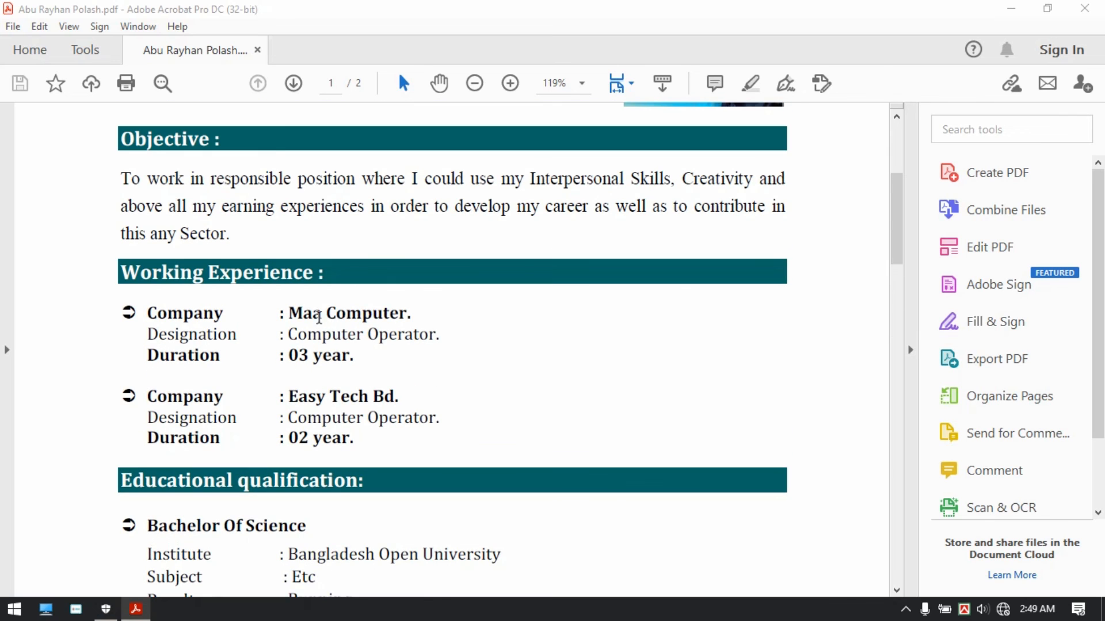
{"action": "double_click", "coordinate": [322, 313]}
{"action": "left_click", "coordinate": [322, 439]}
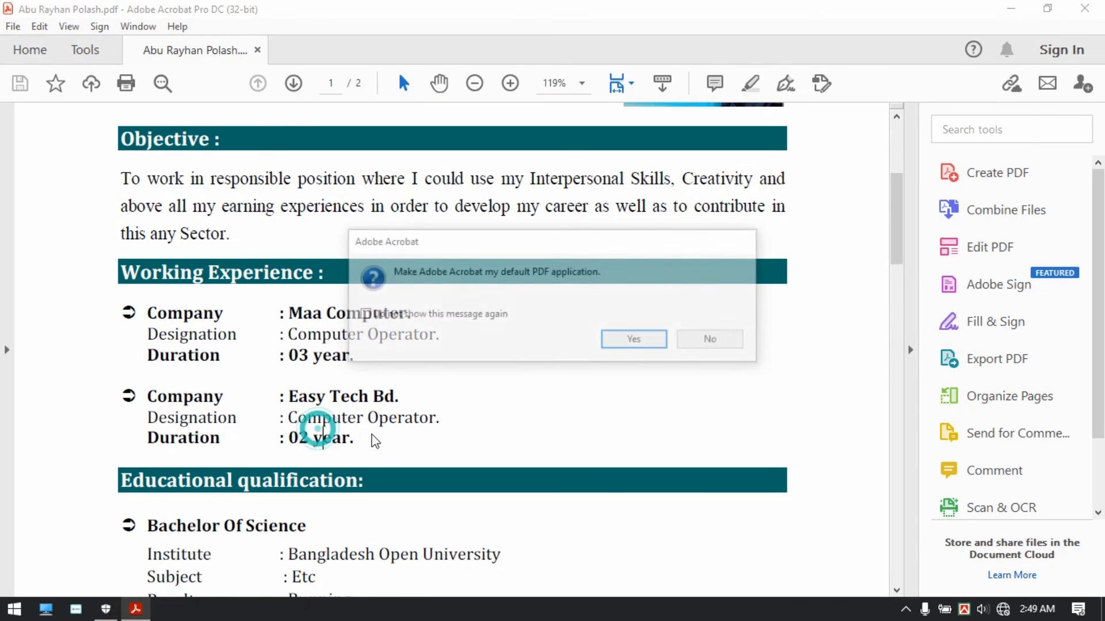
Step: Decline making Acrobat the default PDF app and review both resume pages
{"action": "left_click", "coordinate": [713, 341]}
{"action": "scroll", "coordinate": [463, 444], "scroll_direction": "down", "scroll_amount": 16}
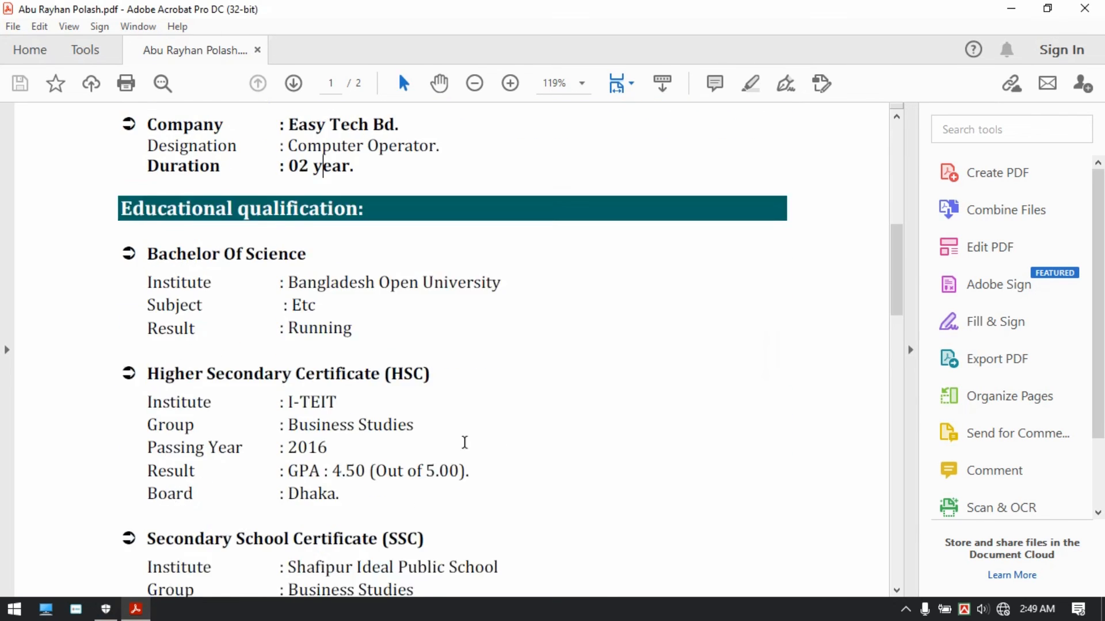
{"action": "scroll", "coordinate": [451, 443], "scroll_direction": "down", "scroll_amount": 14}
{"action": "scroll", "coordinate": [451, 444], "scroll_direction": "up", "scroll_amount": 8}
{"action": "scroll", "coordinate": [455, 443], "scroll_direction": "up", "scroll_amount": 15}
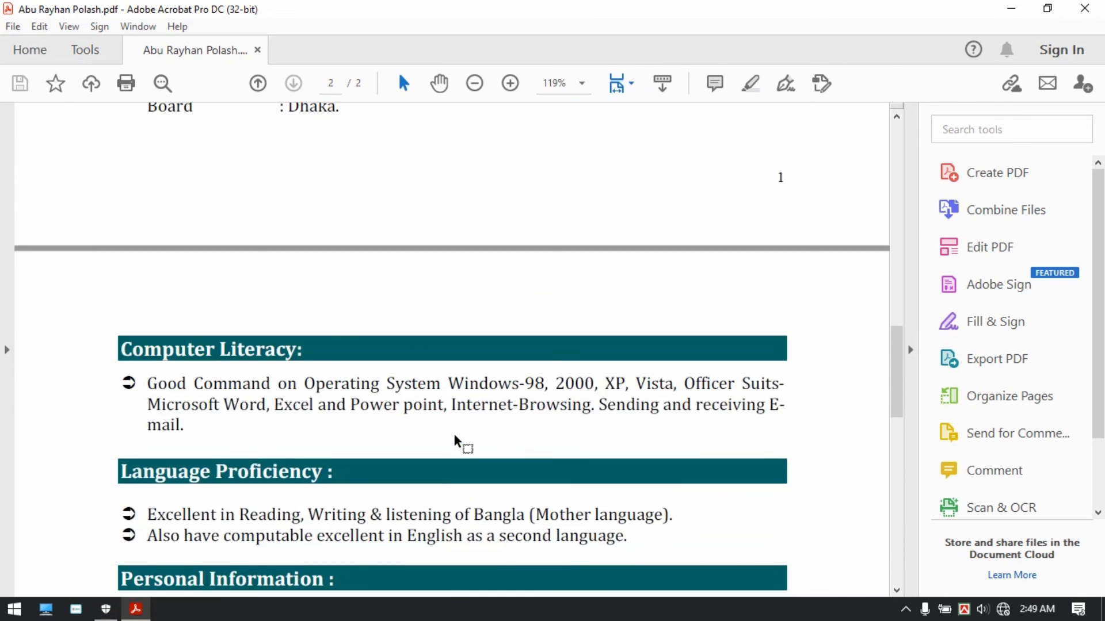
{"action": "scroll", "coordinate": [458, 434], "scroll_direction": "up", "scroll_amount": 12}
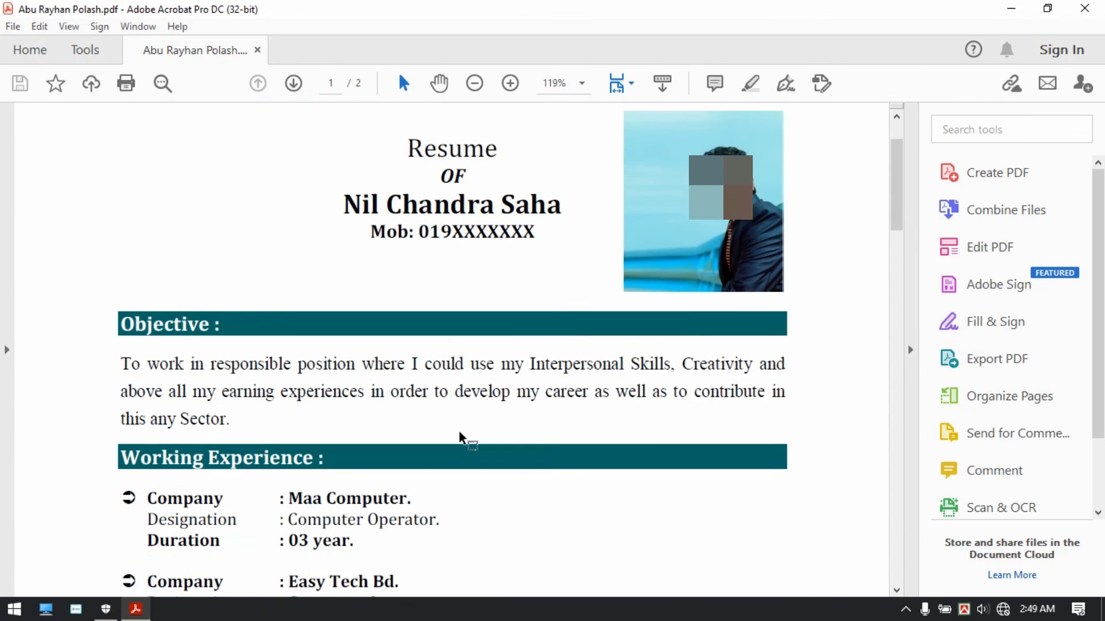